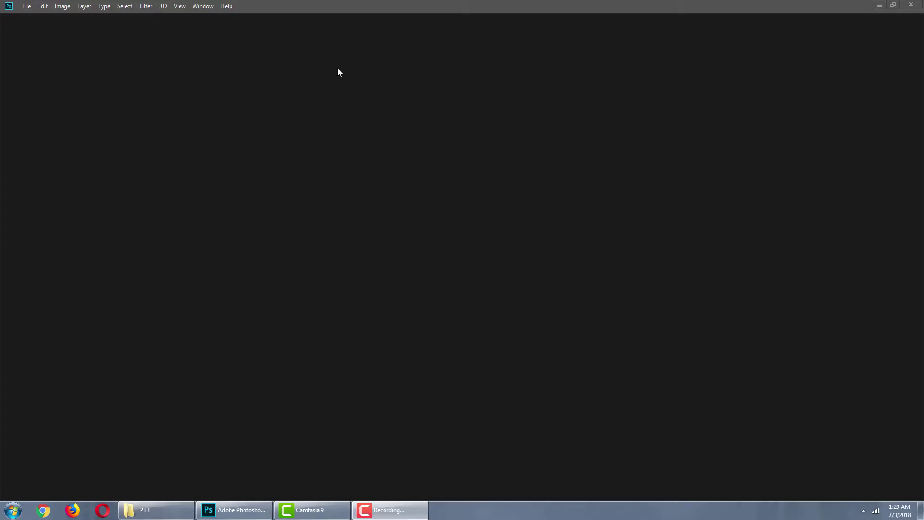
Step: Create a new 600 × 800 px document, zoom out, and switch to the PT3 photo folder
left_click(27, 7)
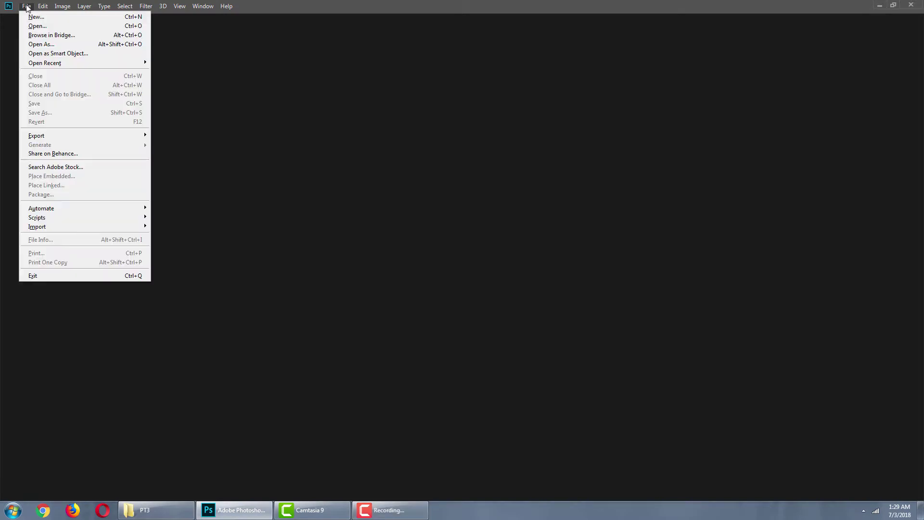
left_click(36, 18)
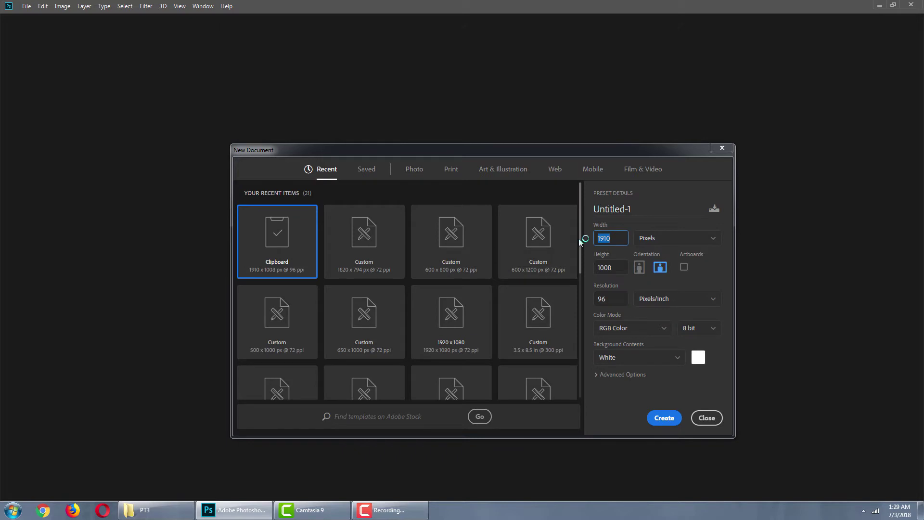
type("6")
key("Tab")
type("800")
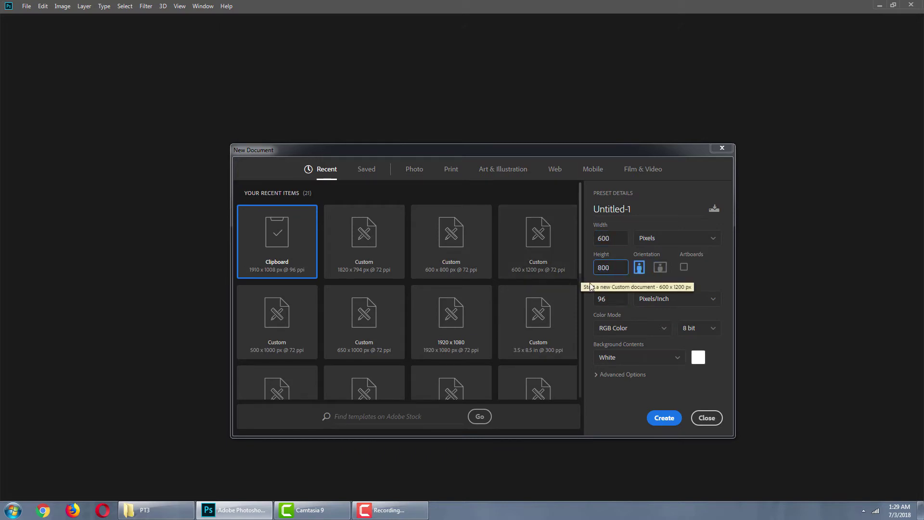
left_click(596, 302)
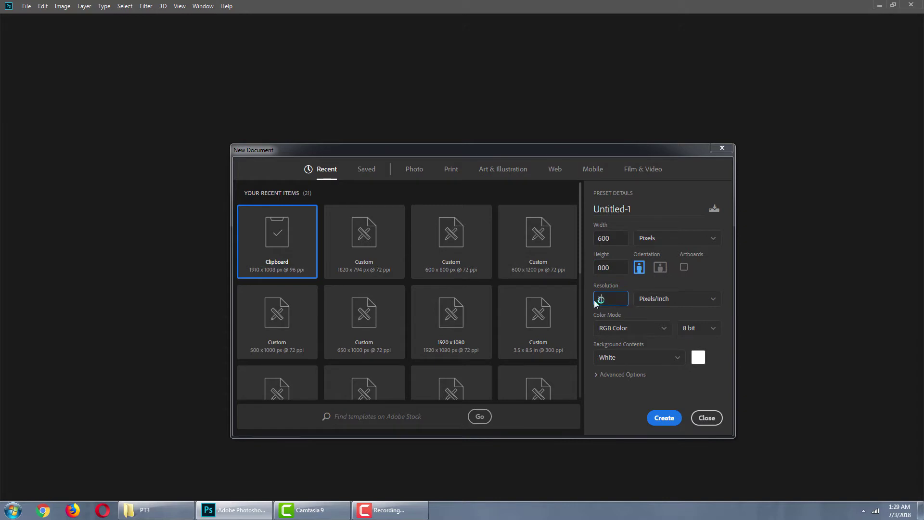
type("72")
left_click(654, 417)
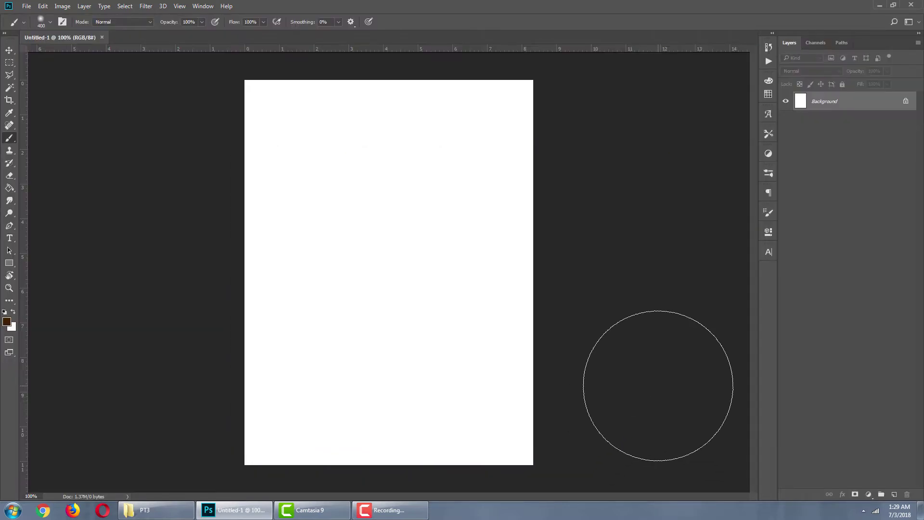
key("ctrl+minus")
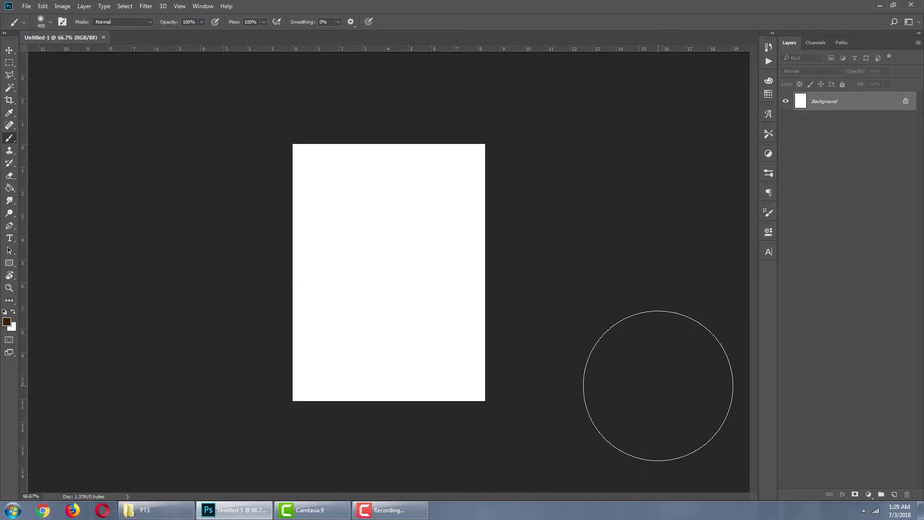
left_click(179, 508)
Step: Open Pic-1 in Photoshop and float its image in a separate window
left_click(112, 63)
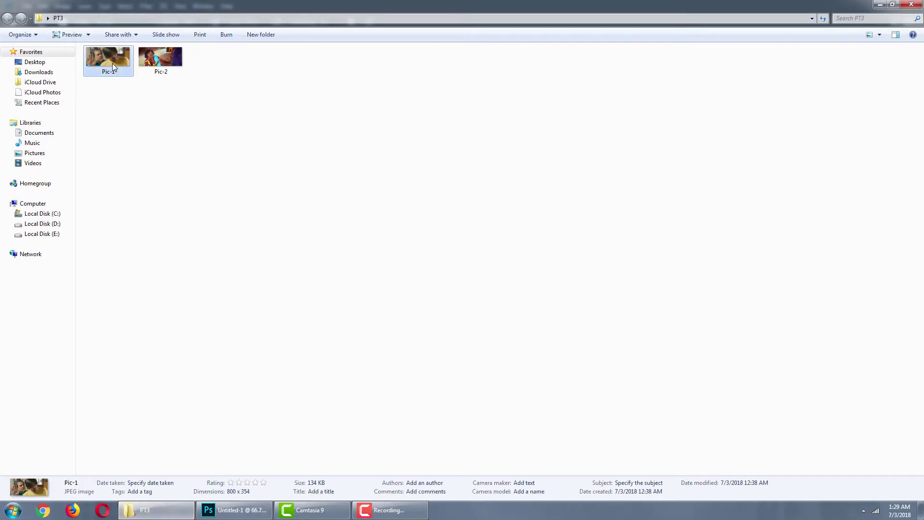
right_click(113, 63)
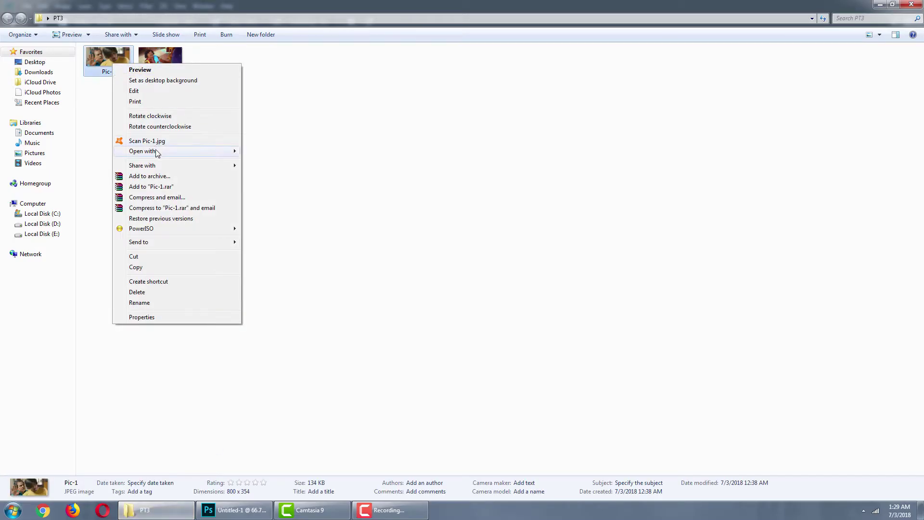
mouse_move(142, 151)
left_click(250, 152)
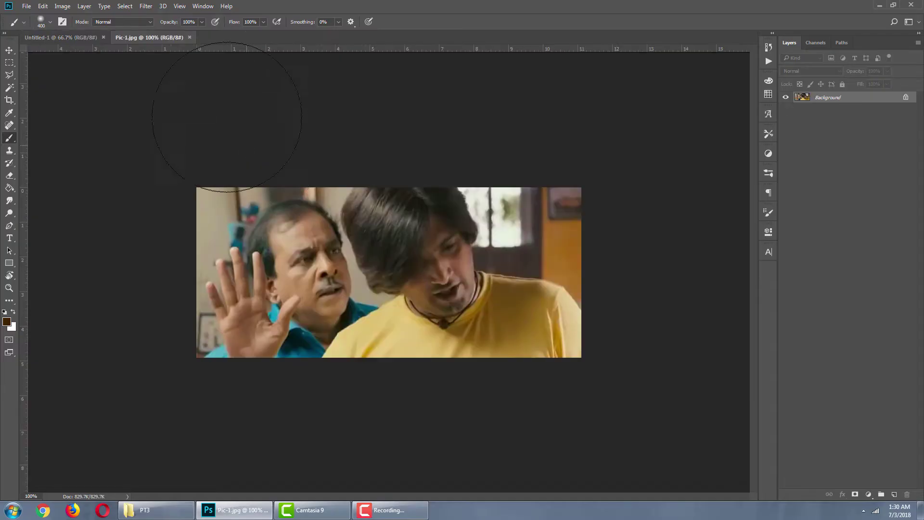
mouse_move(155, 37)
left_mouse_down()
mouse_move(195, 90)
mouse_move(465, 85)
left_mouse_up()
Step: Drag Pic-1 onto the Untitled-1 canvas, close its window, and nudge it upward
left_click(9, 50)
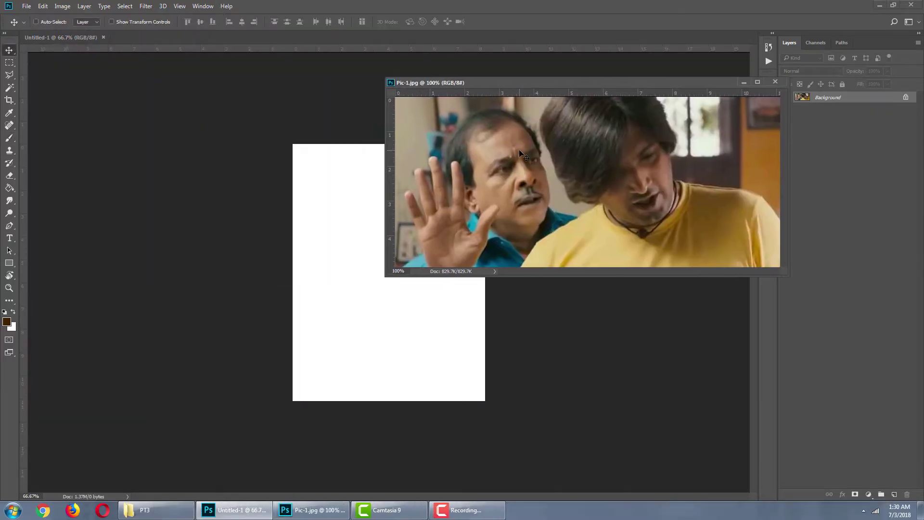
left_click_drag(334, 199, 349, 196)
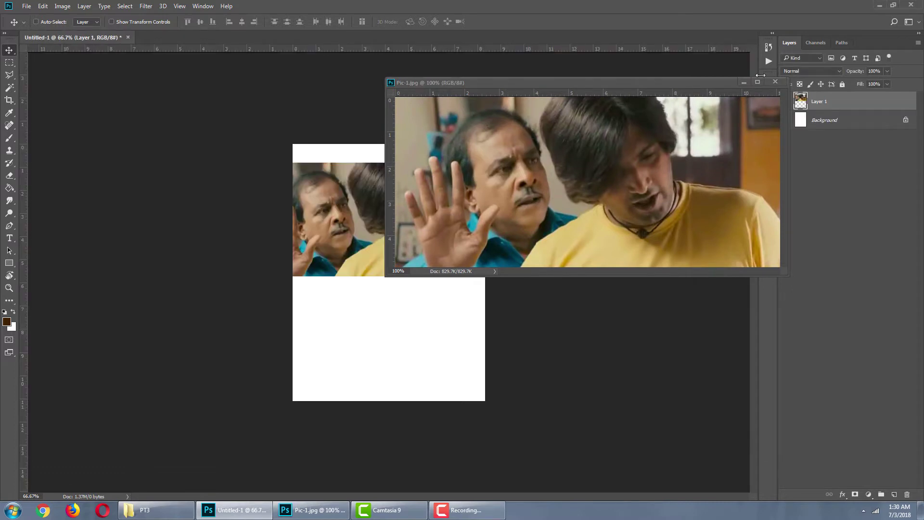
left_click(775, 83)
mouse_move(452, 206)
left_mouse_down()
mouse_move(455, 194)
mouse_move(473, 196)
left_mouse_up()
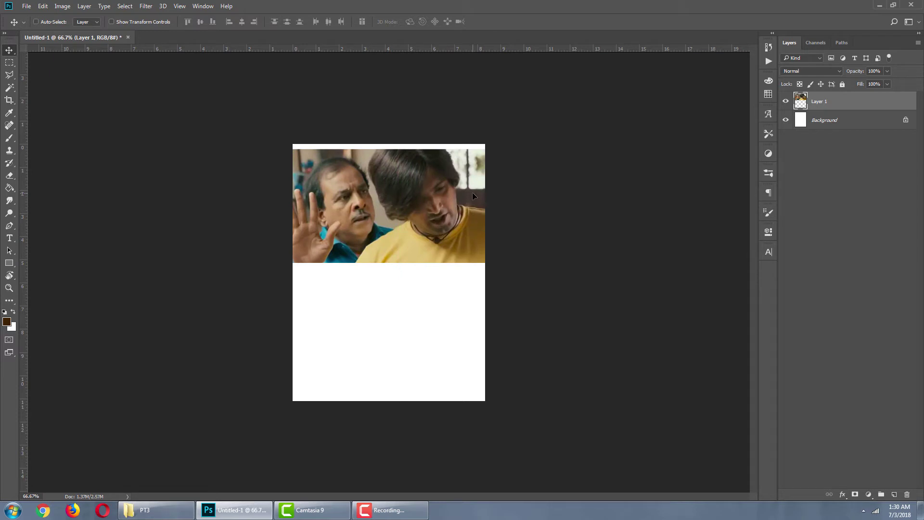
Step: Free-transform Pic-1 to the canvas width, aligned along the top edge
key("ctrl")
key("ctrl+t")
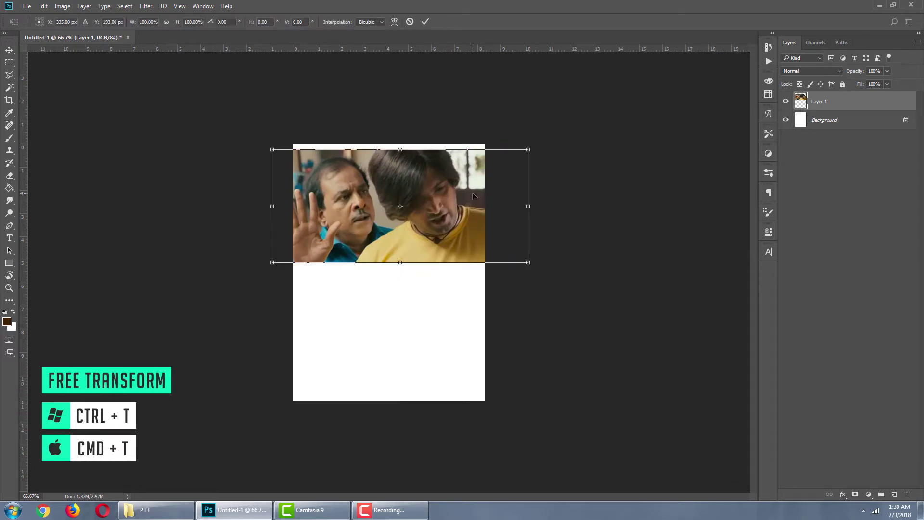
left_click_drag(441, 210, 462, 206)
left_click_drag(548, 258, 482, 238)
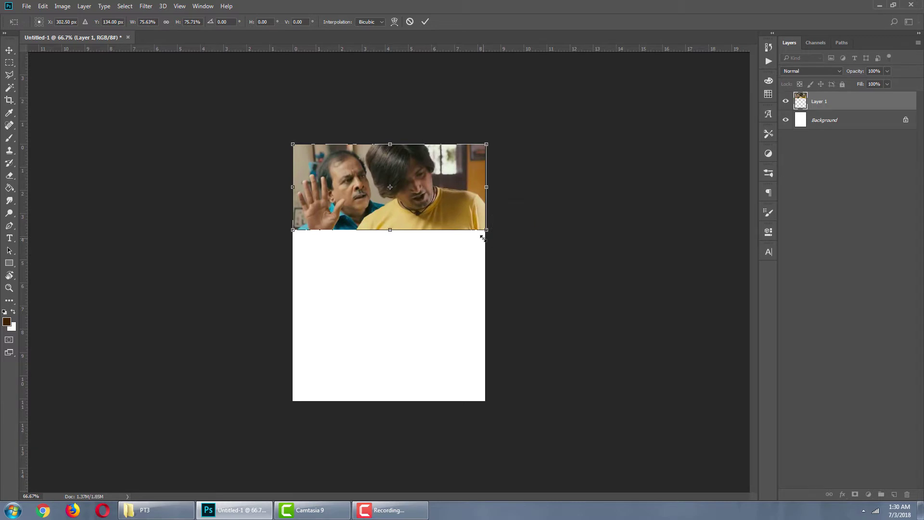
key("Return")
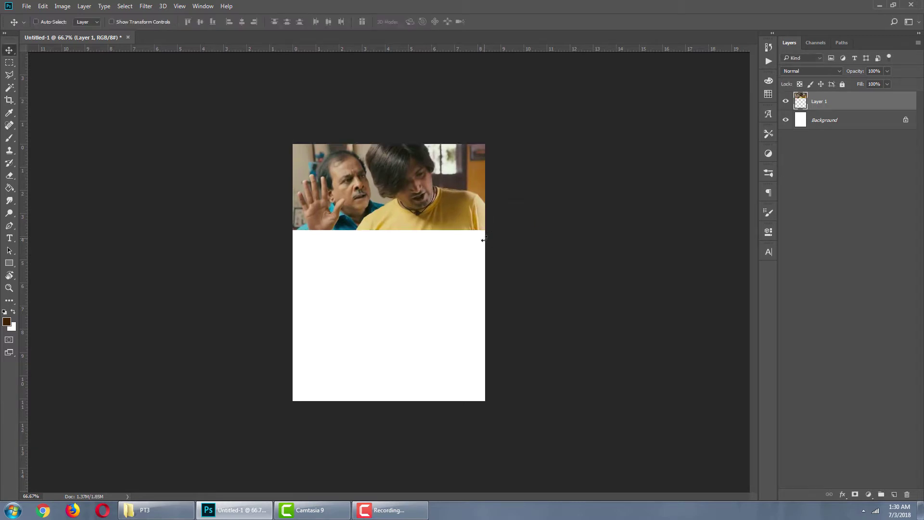
Step: Open Pic-2 from the PT3 folder in Photoshop, drag it onto the meme canvas, and close it
left_click(154, 510)
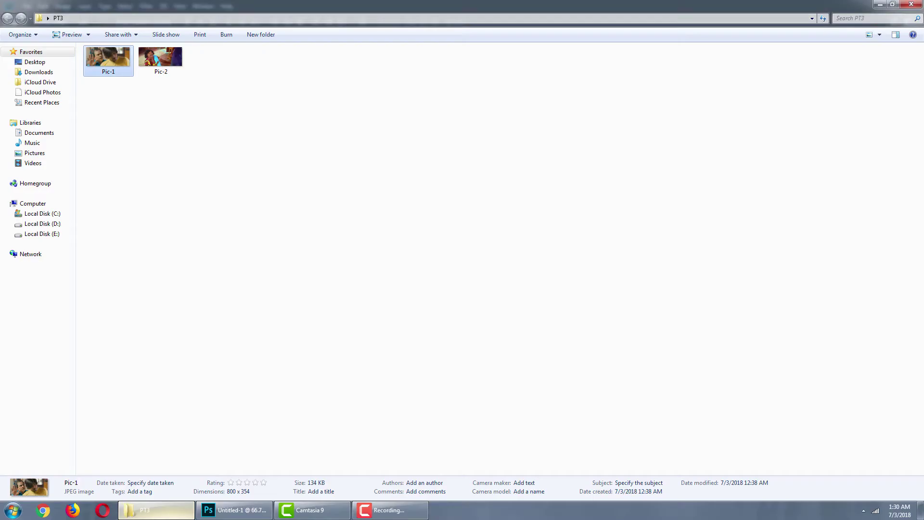
left_click(164, 70)
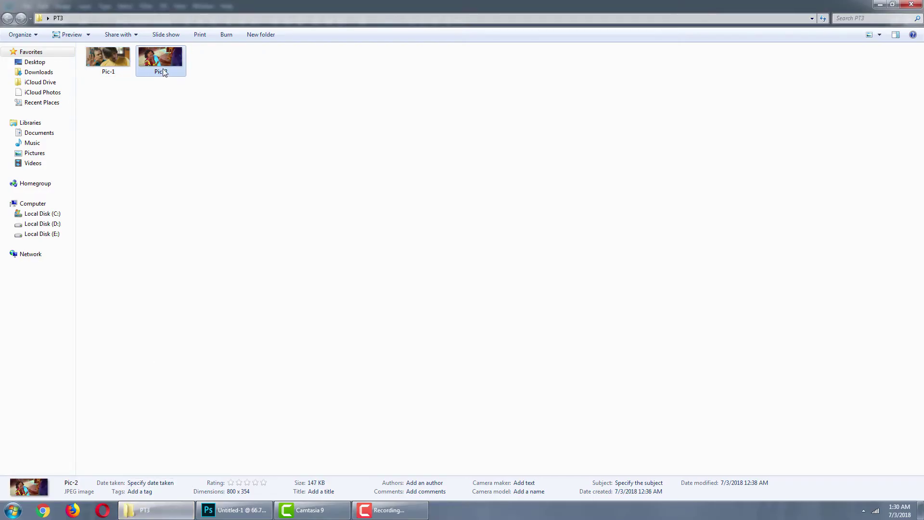
right_click(160, 58)
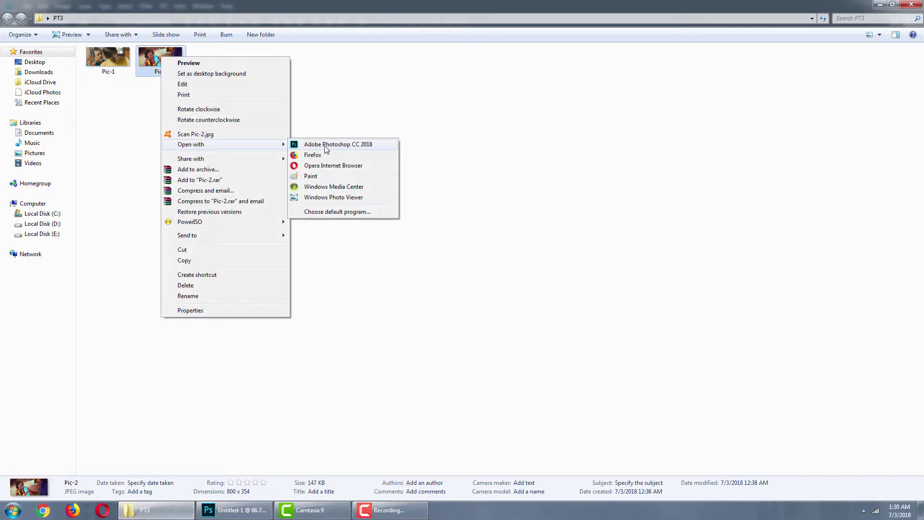
left_click(324, 144)
mouse_move(189, 37)
left_mouse_down()
mouse_move(241, 107)
mouse_move(227, 89)
mouse_move(456, 96)
left_mouse_up()
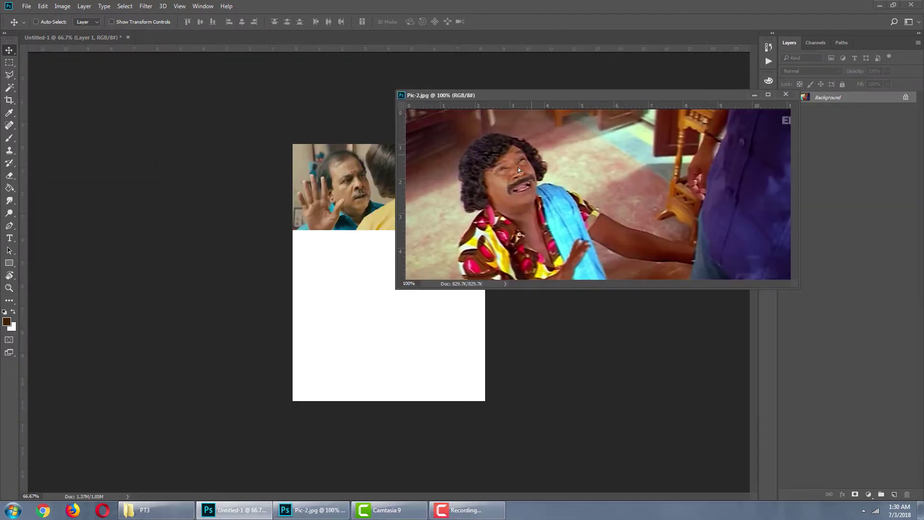
left_click_drag(537, 158, 353, 260)
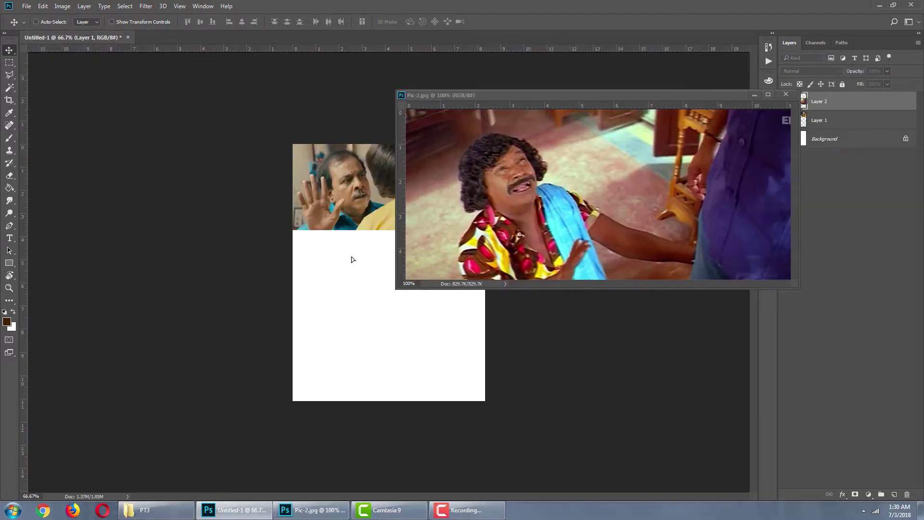
left_click(786, 94)
Step: Free-transform Pic-2 to the canvas width and set it lower, leaving a white band
key("ctrl")
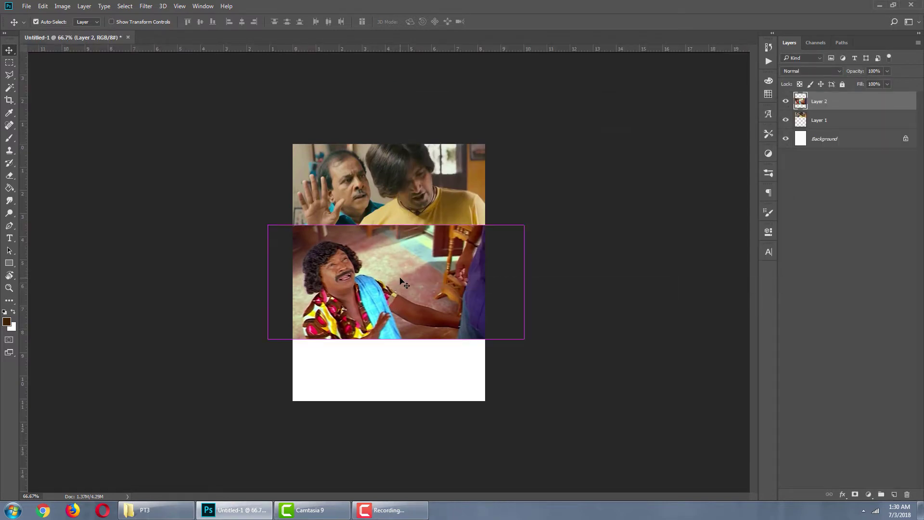
key("ctrl+t")
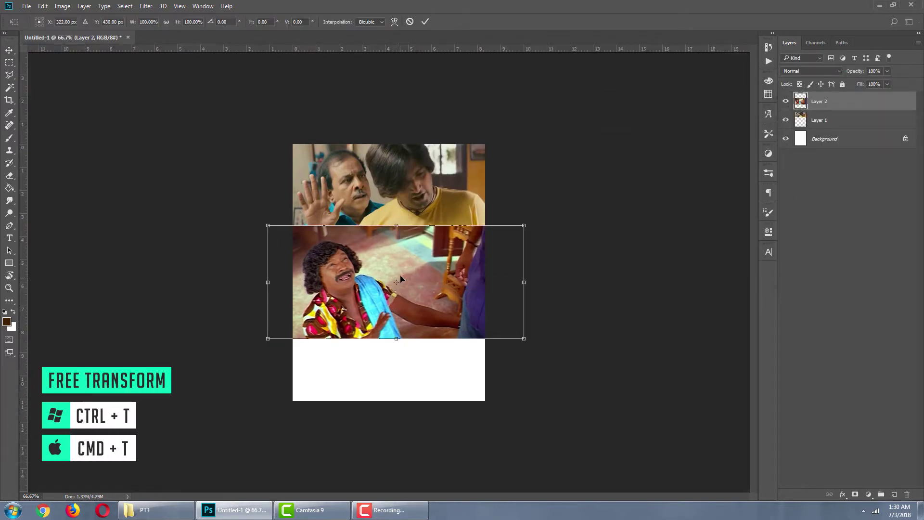
mouse_move(385, 261)
left_mouse_down()
mouse_move(422, 275)
mouse_move(408, 270)
left_mouse_up()
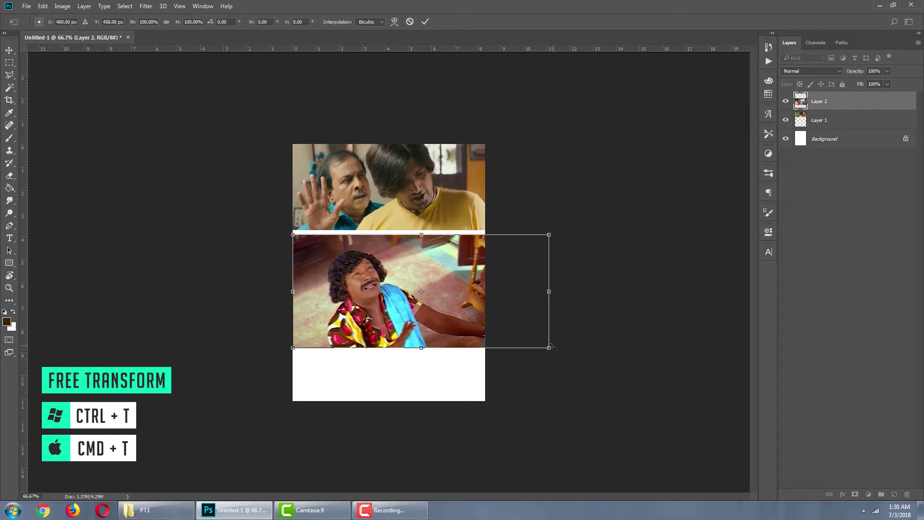
left_click_drag(549, 348, 489, 320)
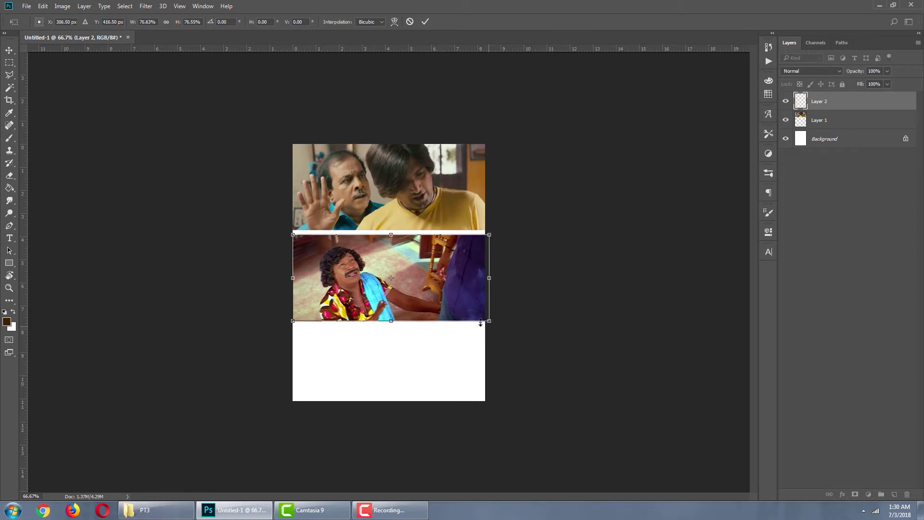
left_click_drag(456, 275, 454, 308)
key("Left")
key("Left")
key("Left")
key("Left")
key("Left")
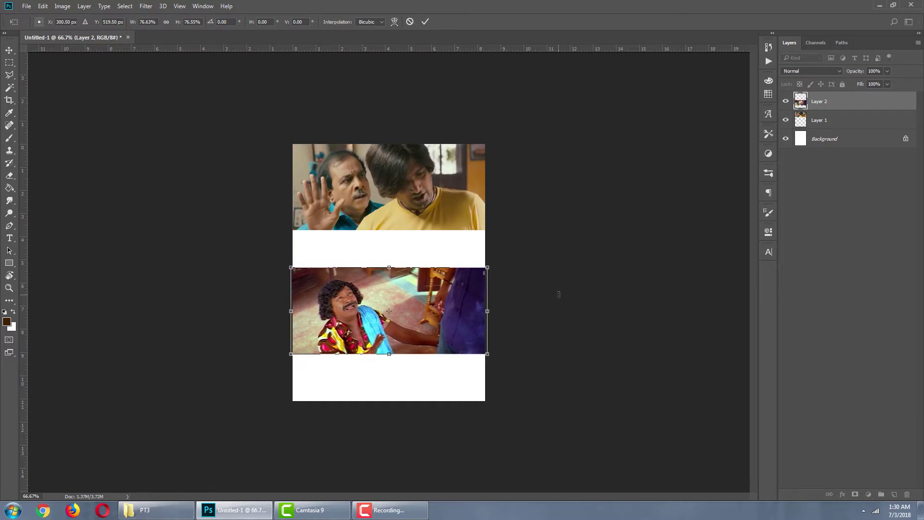
key("Left")
key("Left")
key("Return")
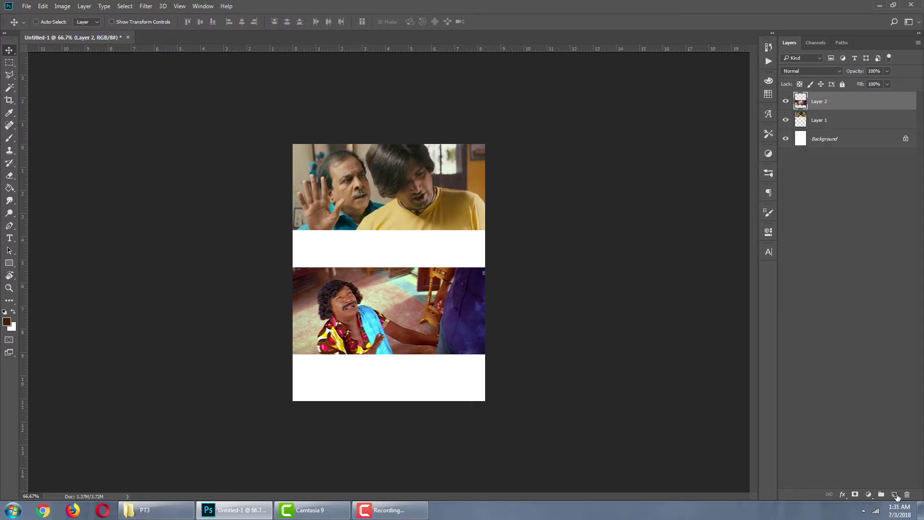
Step: Add a new layer and ready the Rectangle tool with black (000000) foreground
left_click(893, 495)
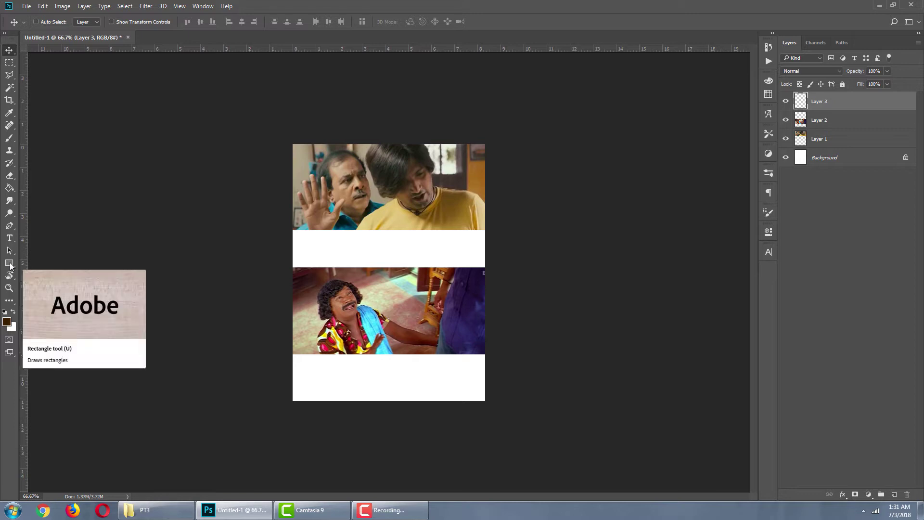
left_click(10, 264)
left_click(70, 260)
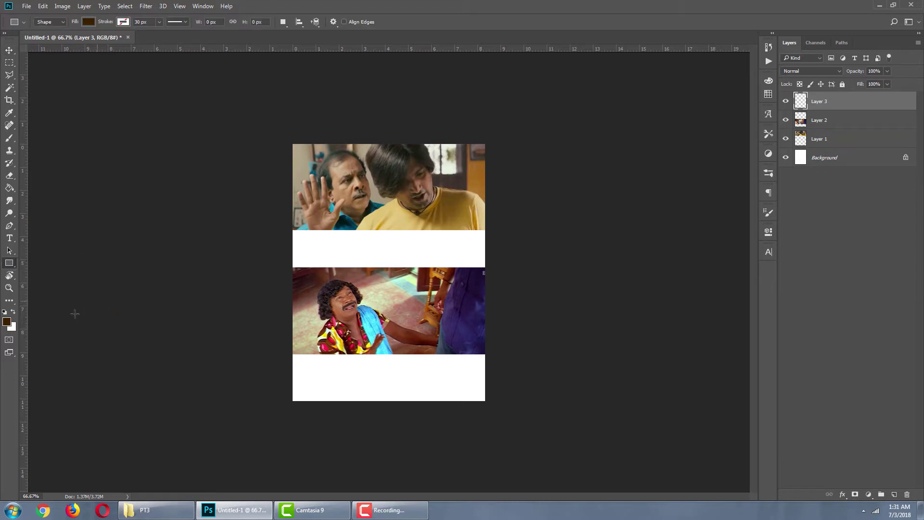
left_click(7, 321)
type("000000")
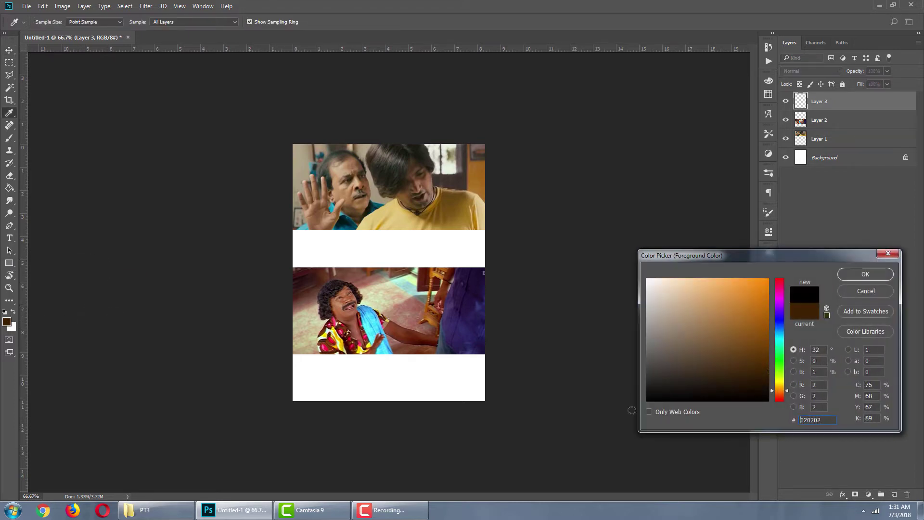
left_click(864, 274)
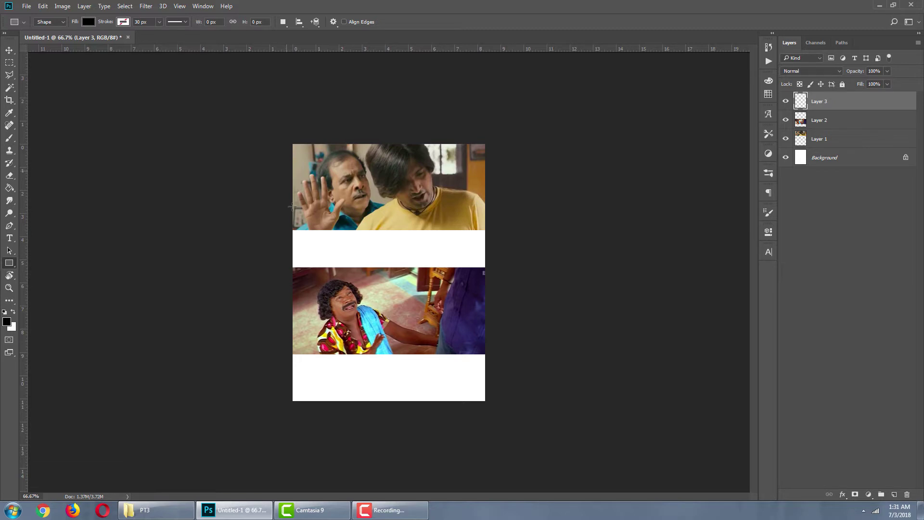
Step: Draw a black rectangle over the band between the stills and select Rectangle 1
left_click_drag(285, 229, 493, 269)
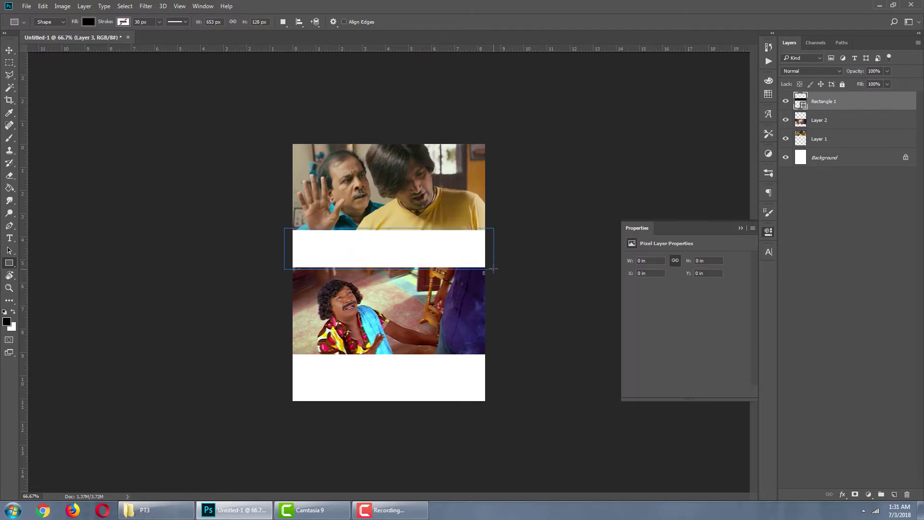
left_click(768, 232)
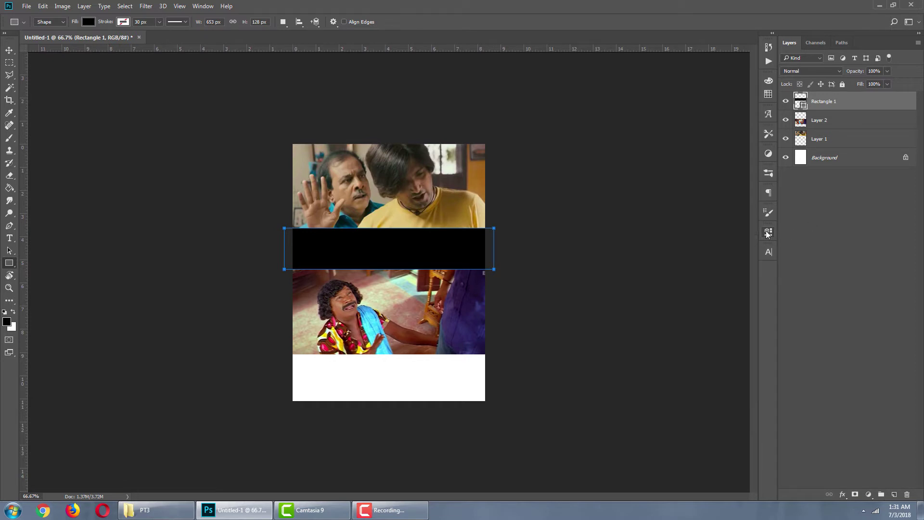
left_click_drag(828, 122, 832, 107)
left_click(832, 106)
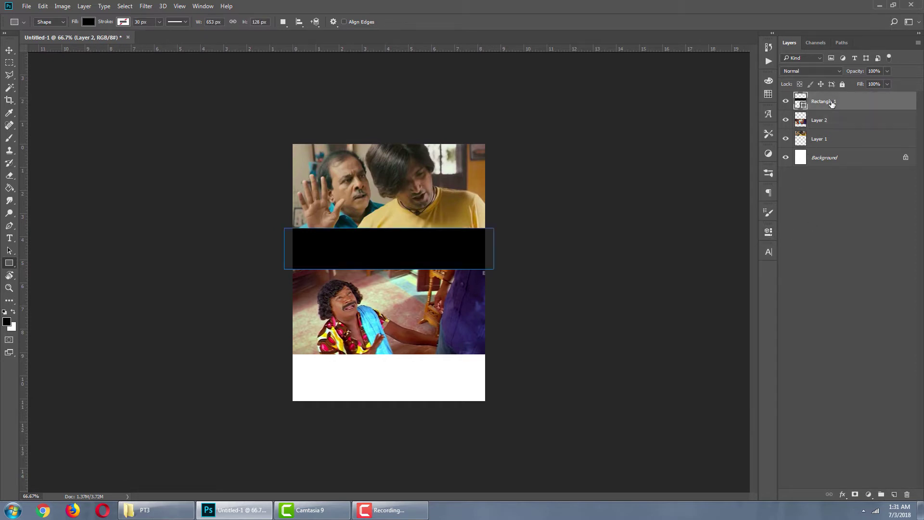
Step: Draw a second black rectangle over the strip below Pic-2, then add a new top layer
left_click(895, 493)
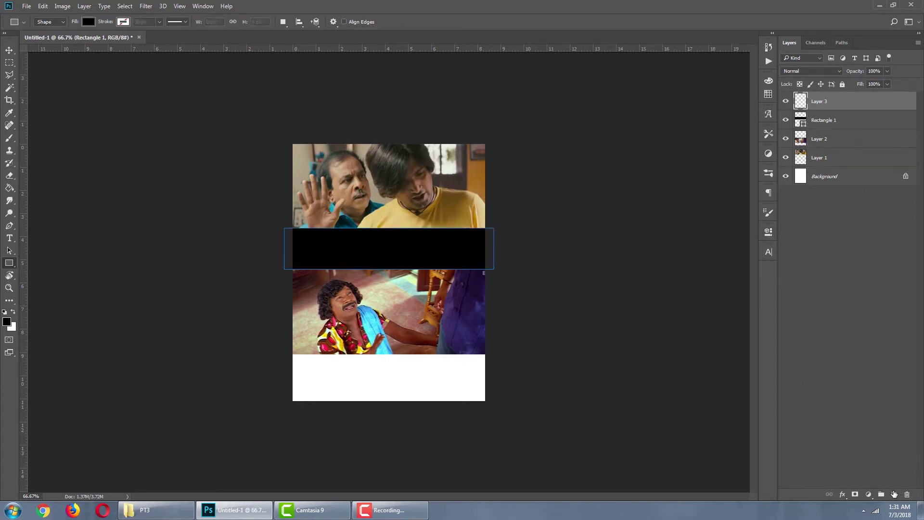
left_click_drag(287, 355, 512, 405)
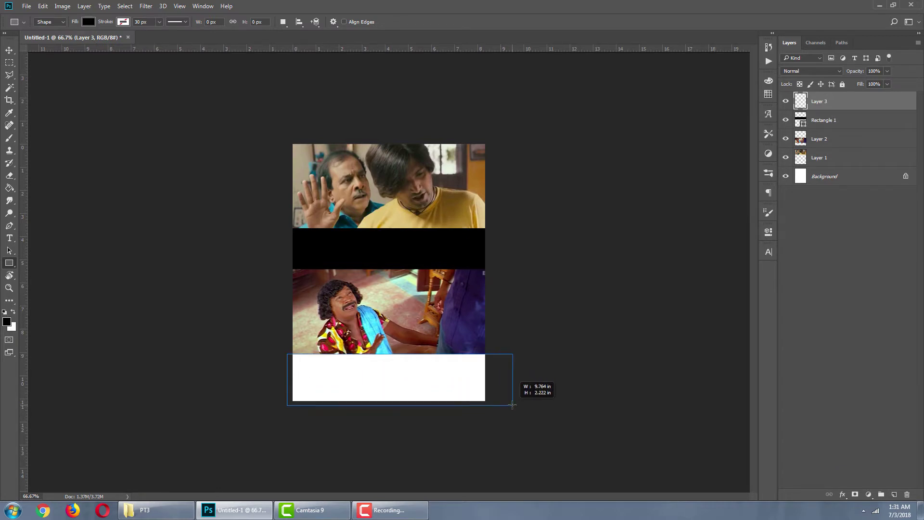
left_click(768, 232)
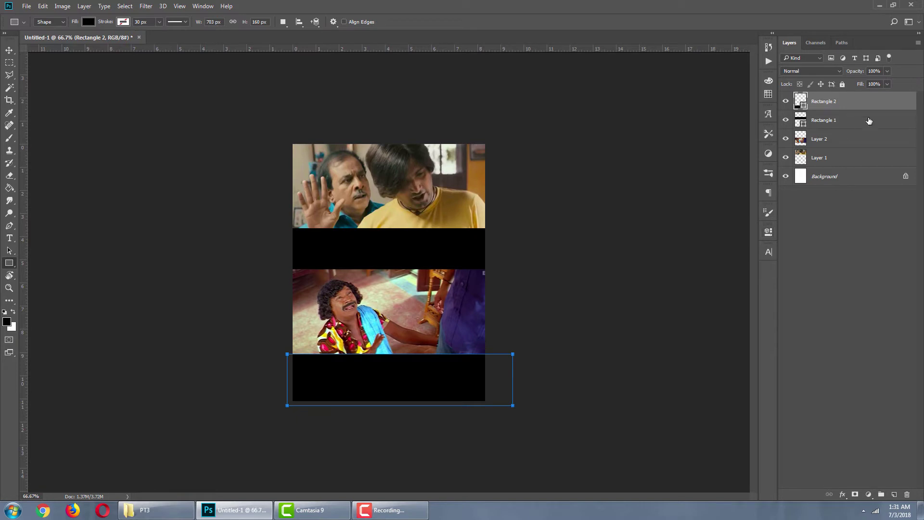
left_click(864, 120)
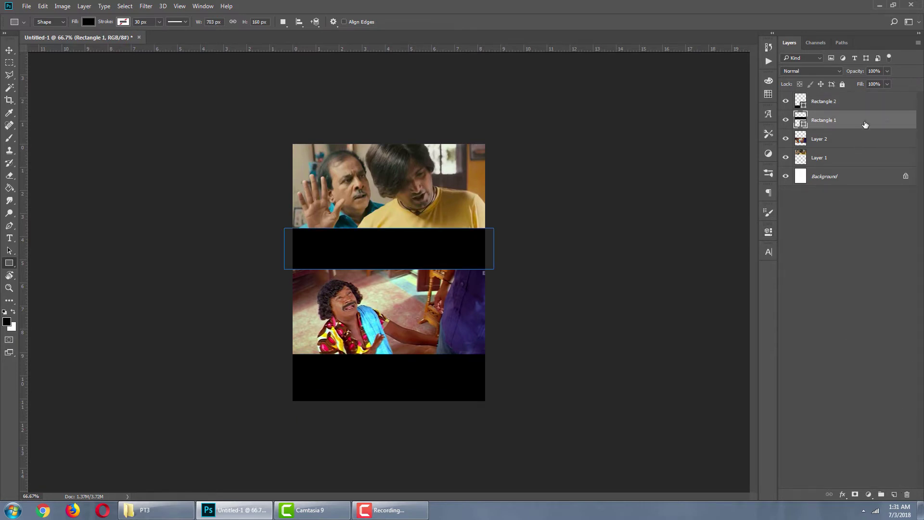
left_click(864, 102)
left_click(894, 494)
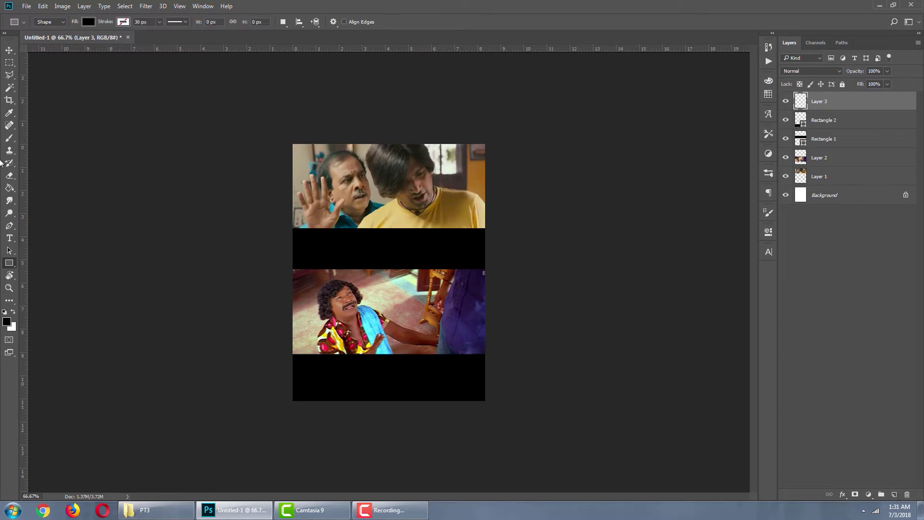
Step: Type a white '2K KIDS' label on the top still
left_click(9, 238)
left_click(12, 320)
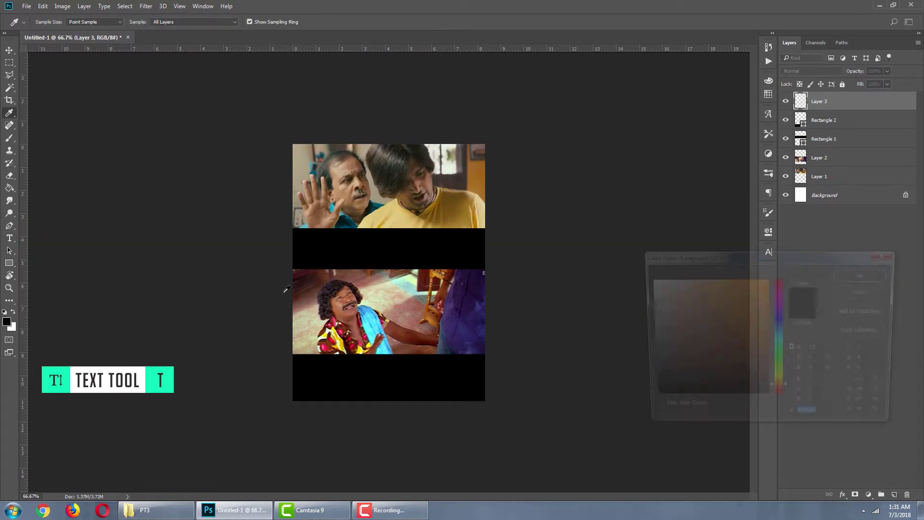
left_click_drag(649, 281, 646, 279)
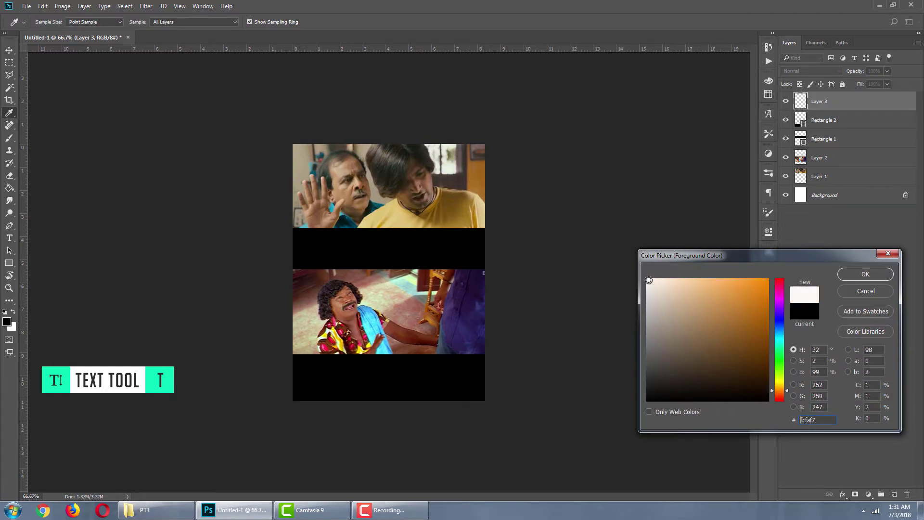
left_click(877, 273)
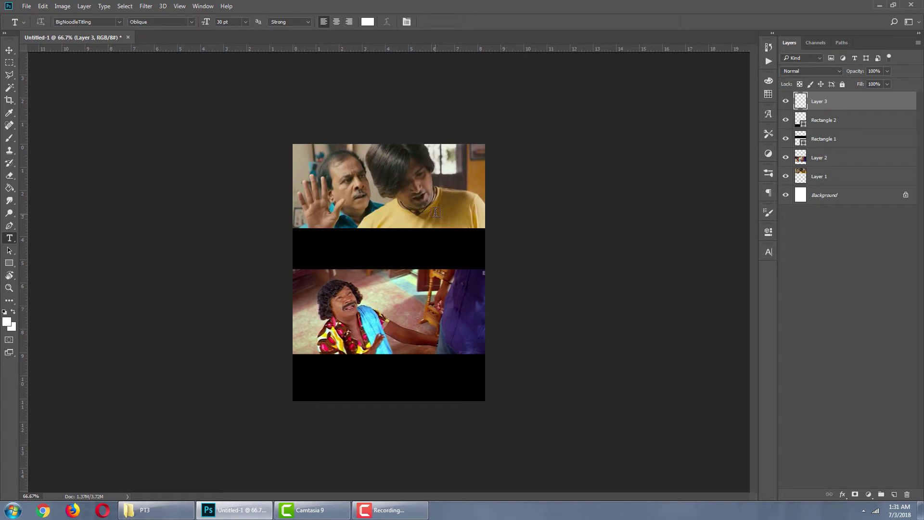
left_click(436, 212)
type("2")
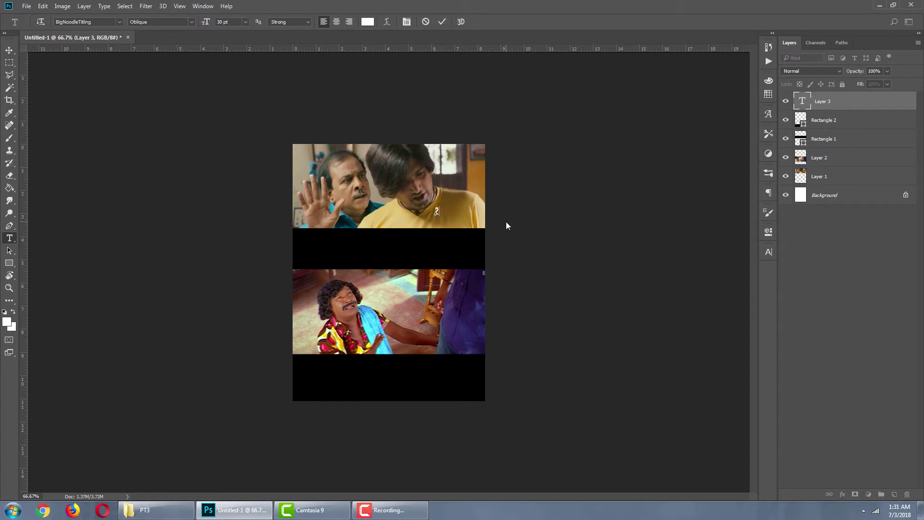
type("K")
type(" KIDA")
key("ctrl+Return")
key("ctrl+plus")
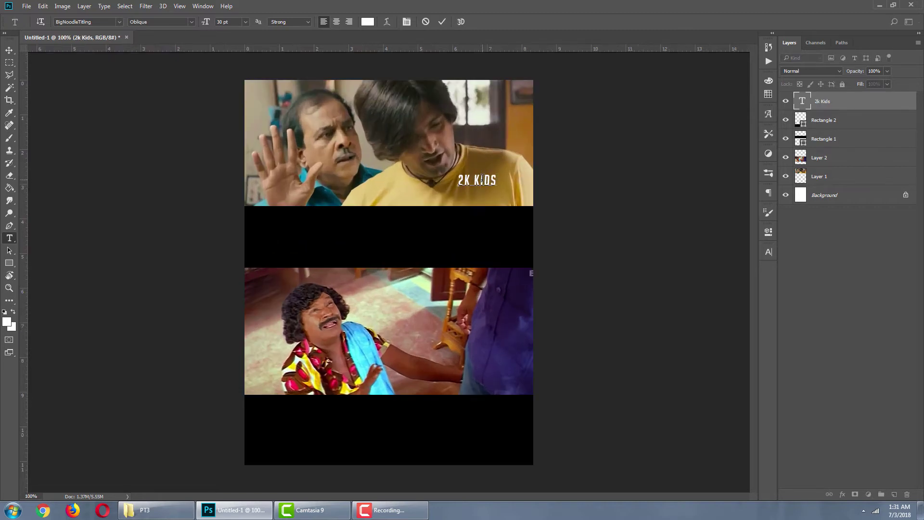
Step: Enlarge the label to 44 pt and correct its text to read '2K KIDS'
double_click(480, 182)
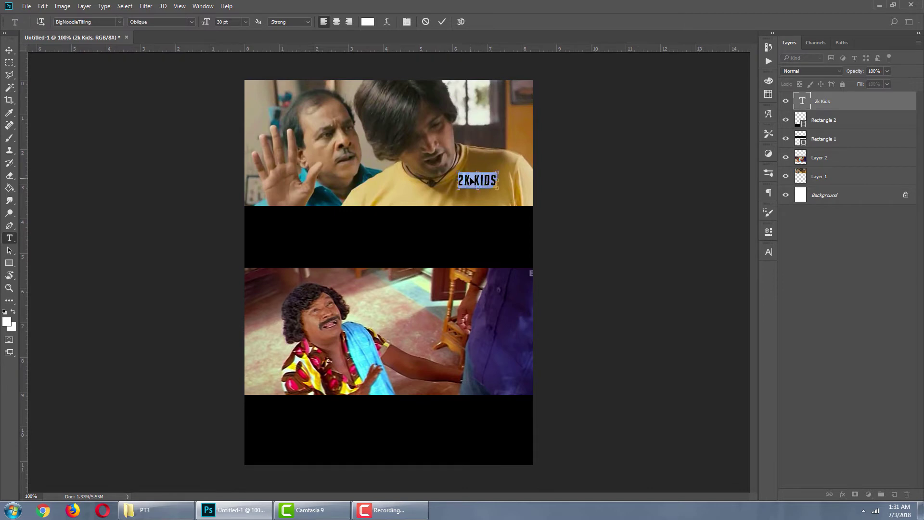
left_click(223, 22)
type("34")
key("Return")
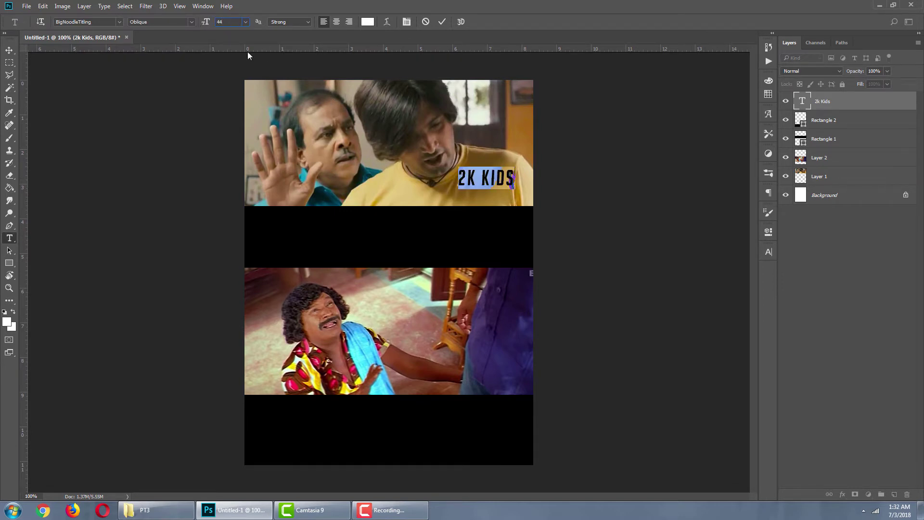
left_click(503, 174)
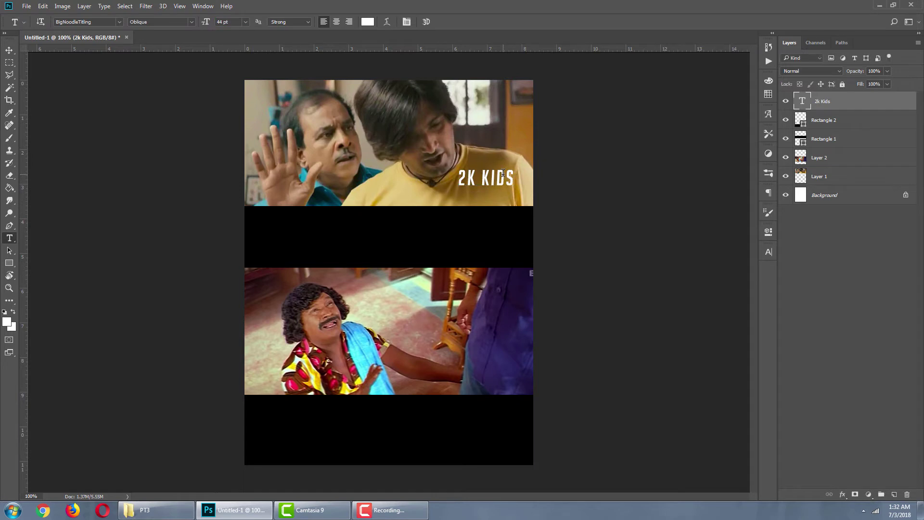
left_click(484, 177)
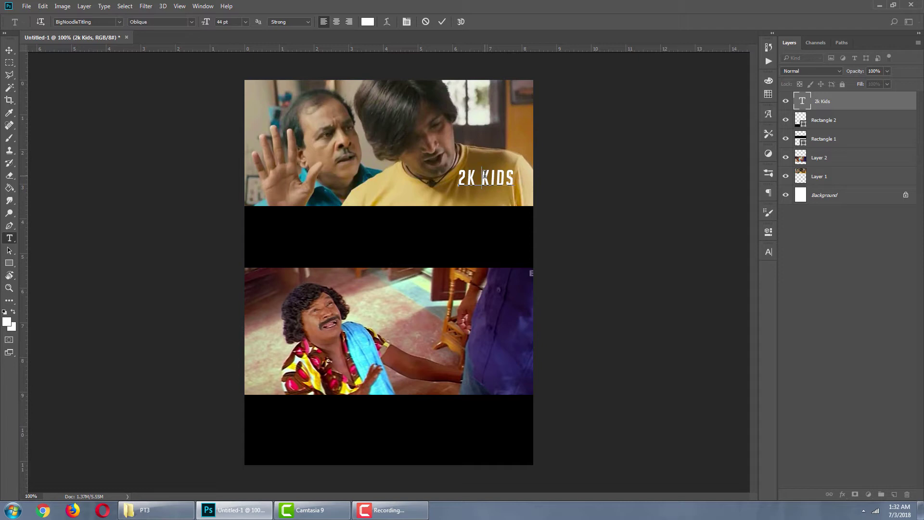
key("ctrl+Return")
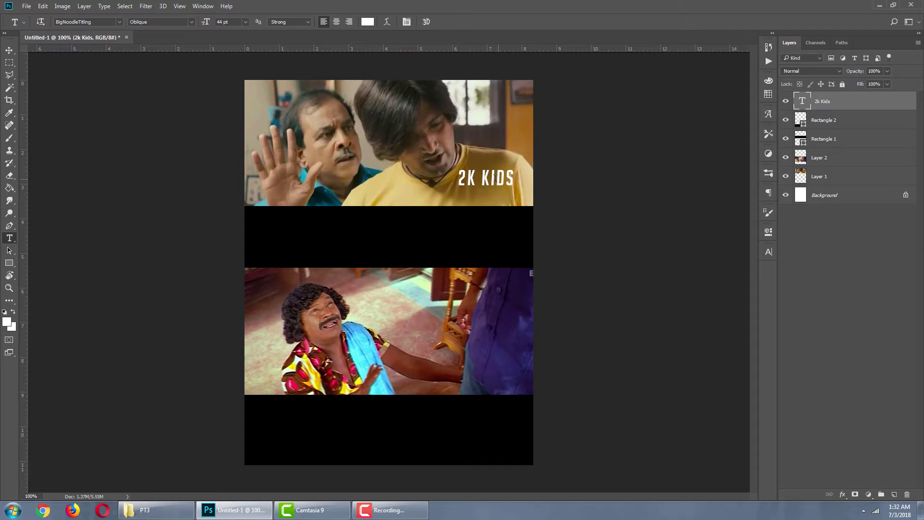
Step: Open Blending Options for the 2k Kids text layer
left_click(10, 52)
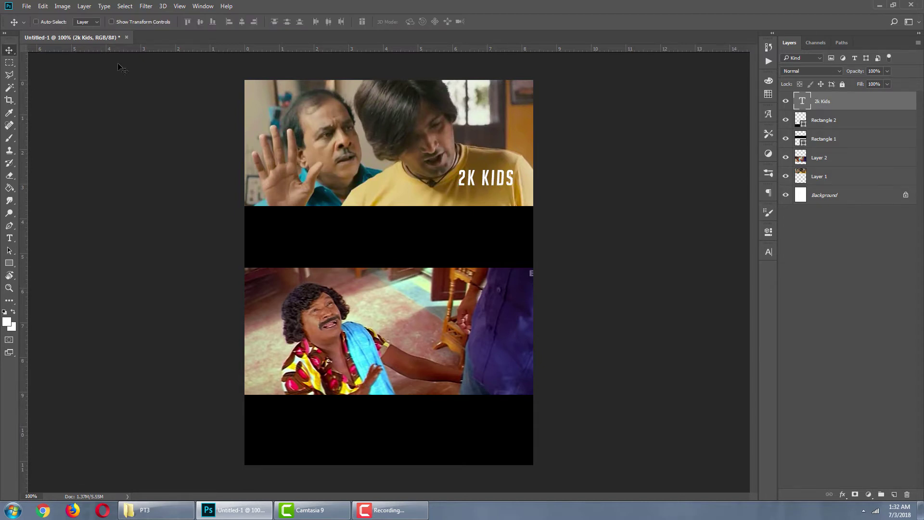
right_click(823, 103)
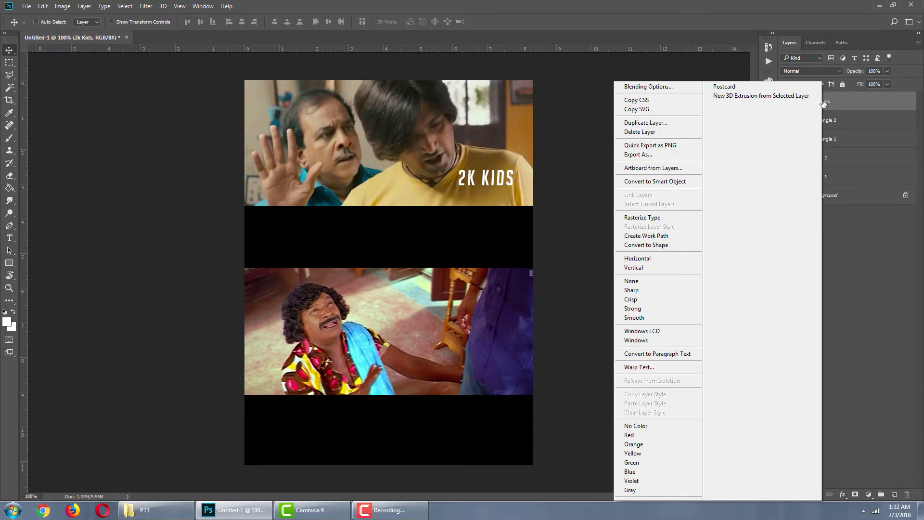
left_click(654, 87)
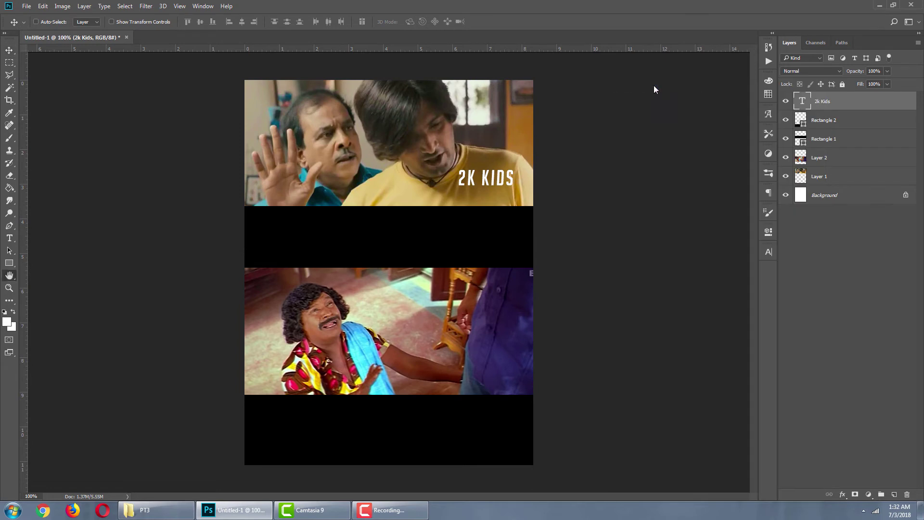
left_click_drag(576, 20, 675, 99)
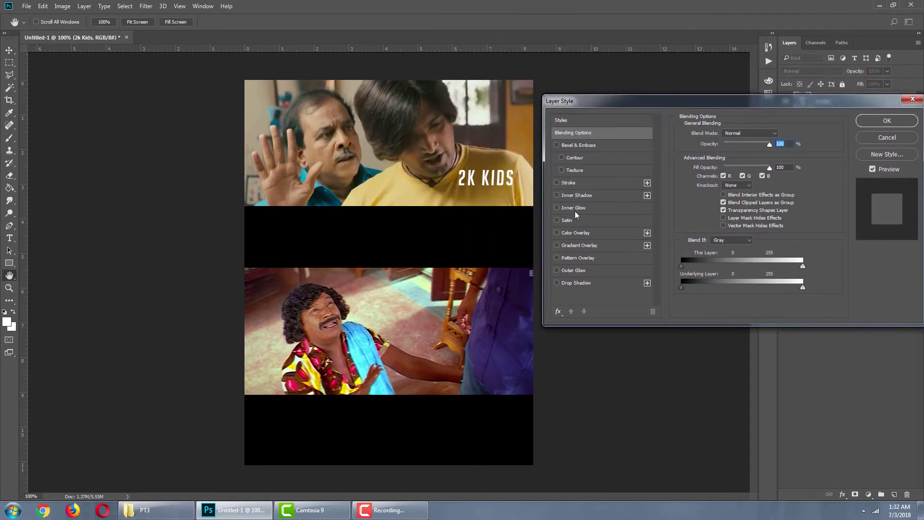
Step: Add a black Stroke positioned Outside the letters and apply it
left_click(556, 182)
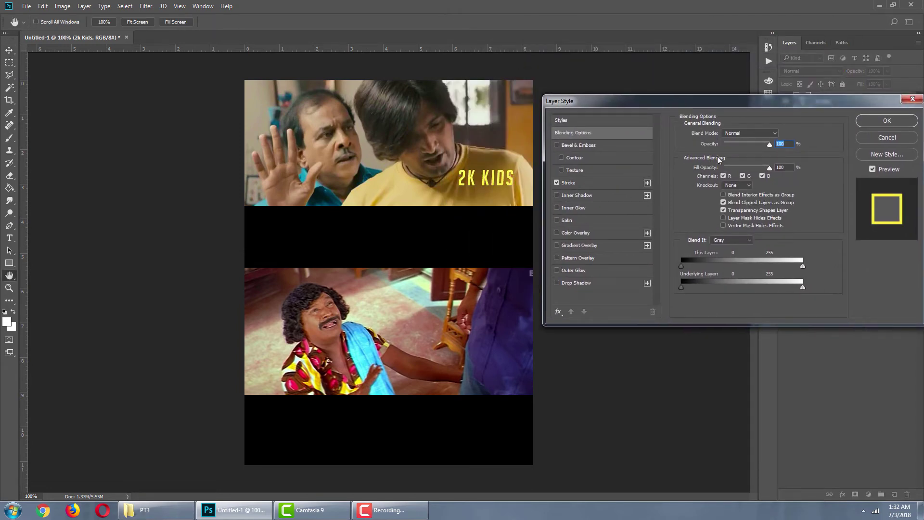
left_click(597, 182)
left_click(703, 204)
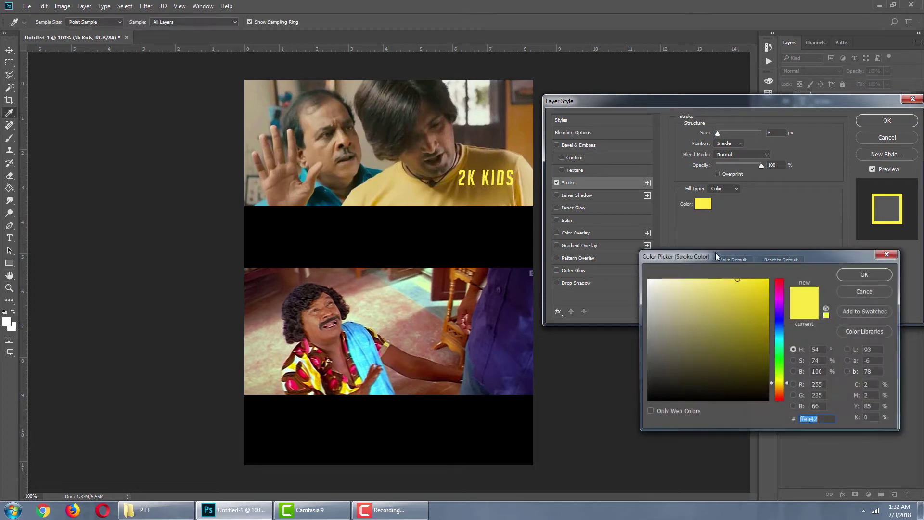
left_click(646, 400)
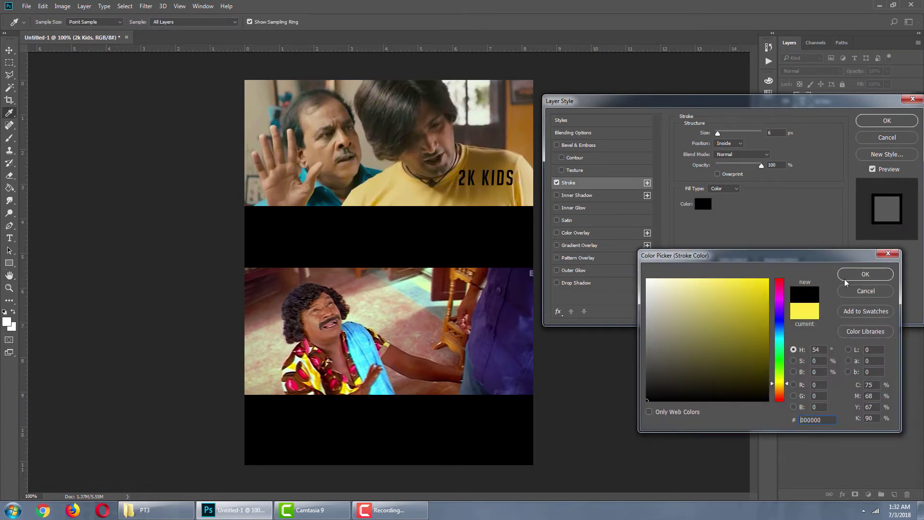
left_click(865, 273)
left_click(735, 143)
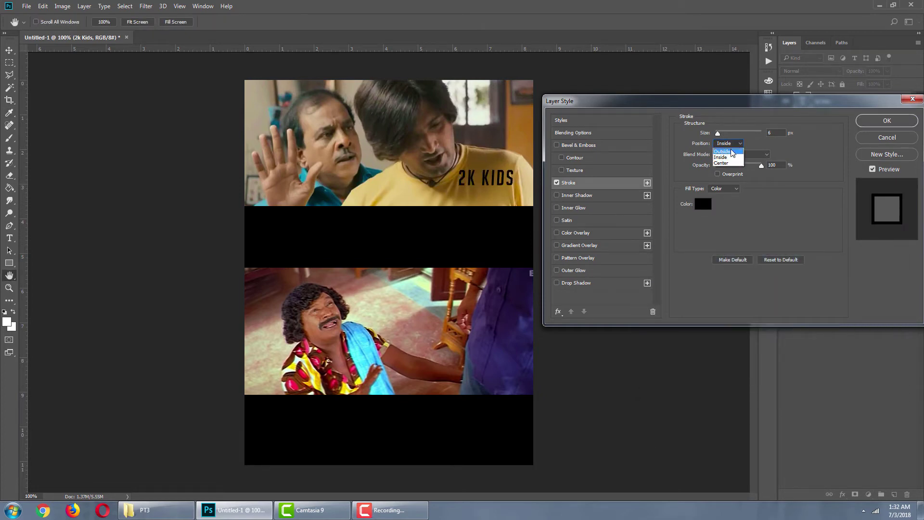
left_click(731, 151)
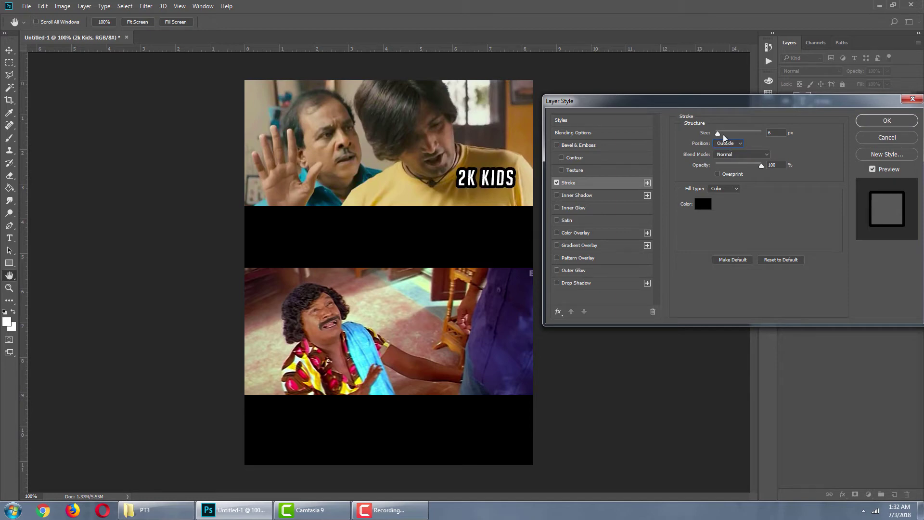
left_click_drag(717, 132, 718, 134)
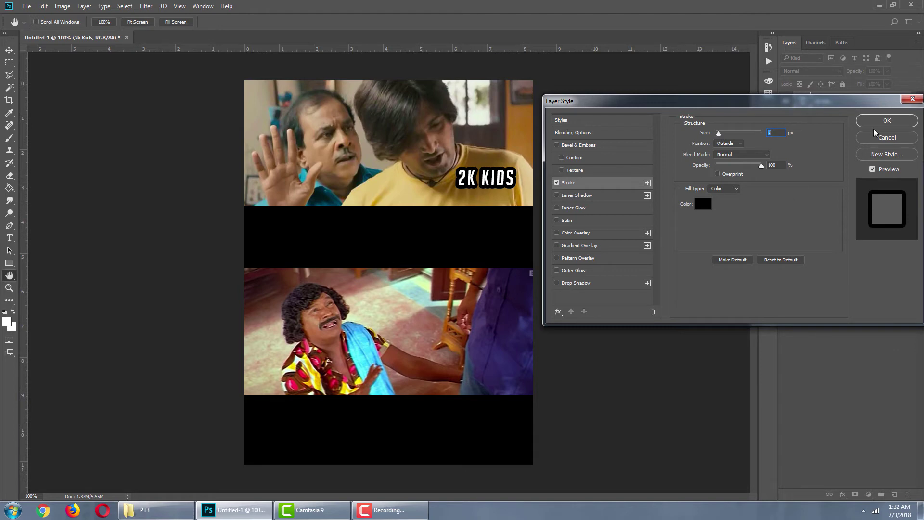
left_click(884, 121)
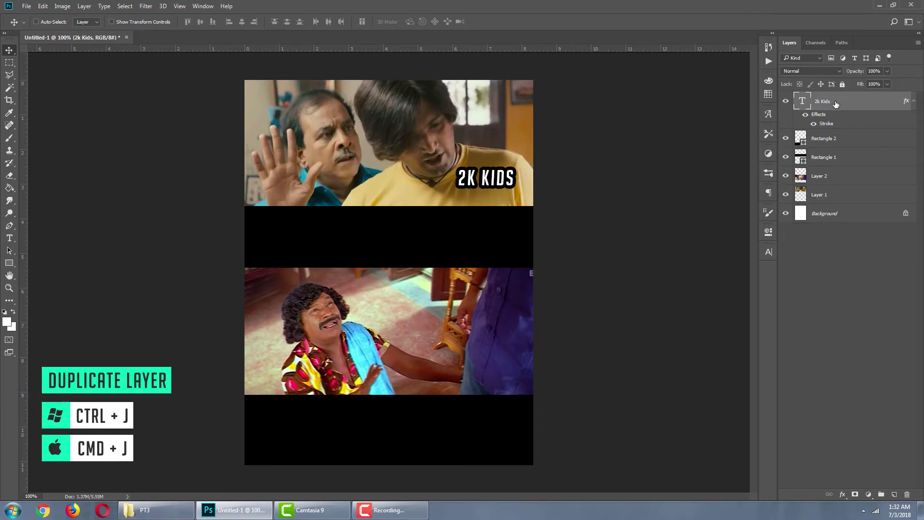
Step: Duplicate the 2K KIDS label onto the lower still and retype it as '90'S KIDS'
mouse_move(838, 100)
left_mouse_down()
mouse_move(881, 483)
mouse_move(894, 494)
left_mouse_up()
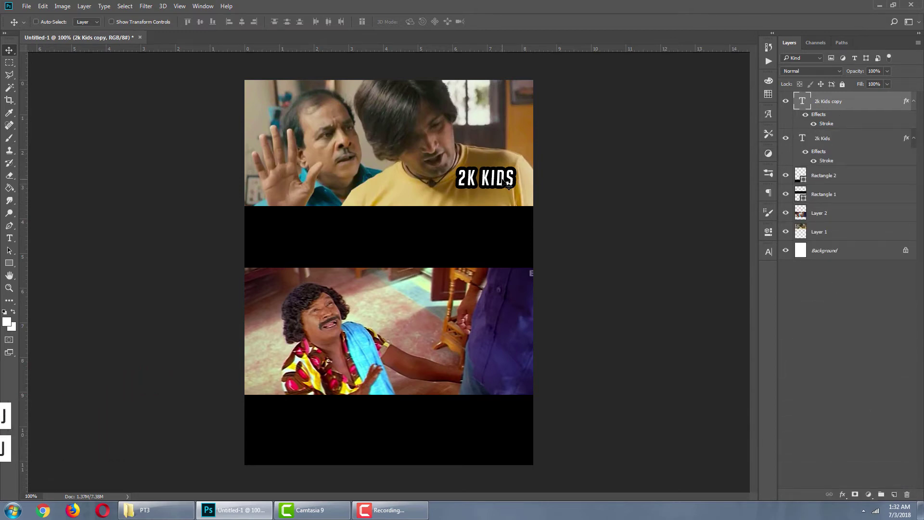
left_click_drag(506, 183, 388, 370)
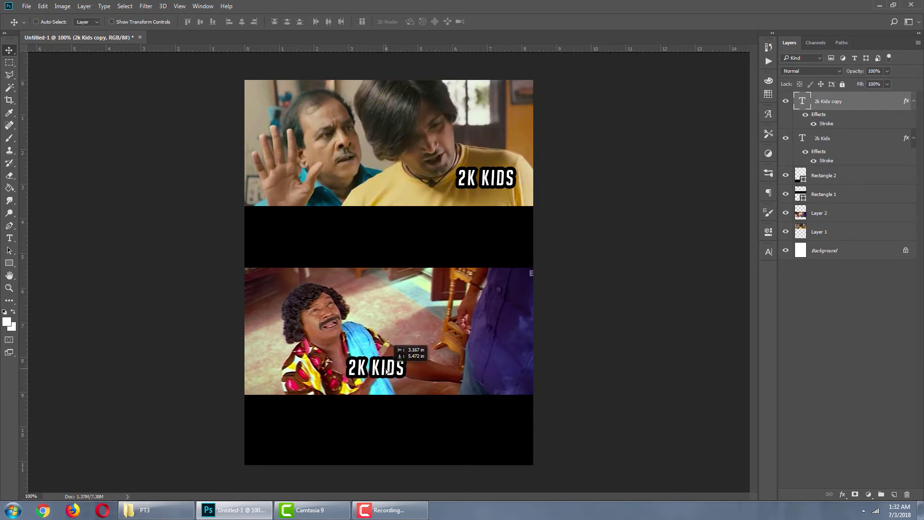
key("t")
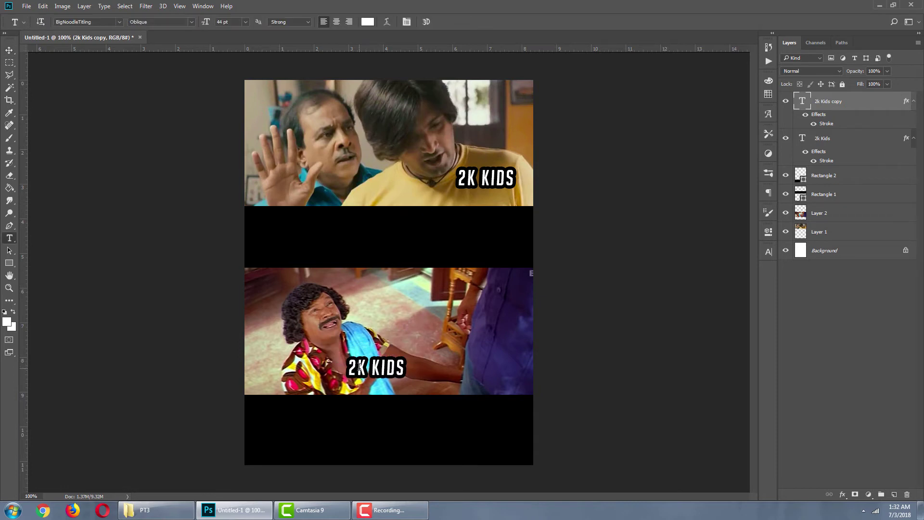
left_click(360, 367)
left_click_drag(367, 366, 334, 368)
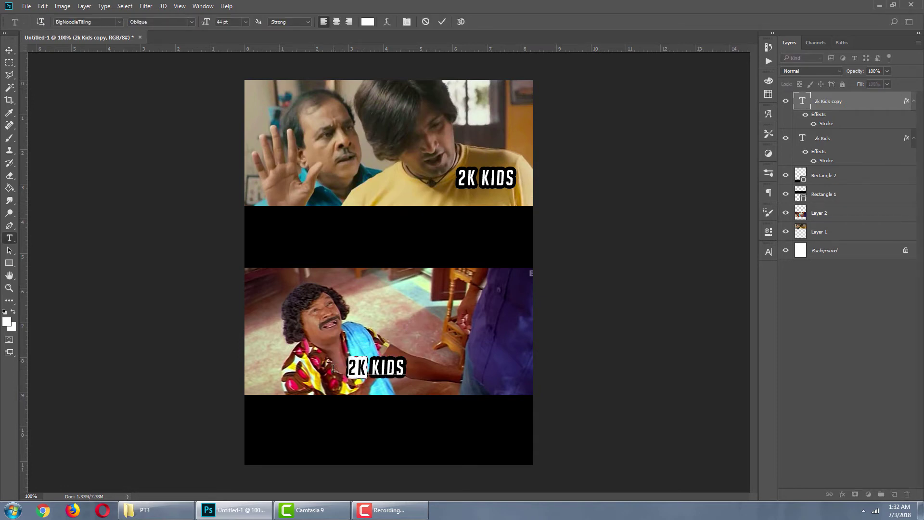
type("9")
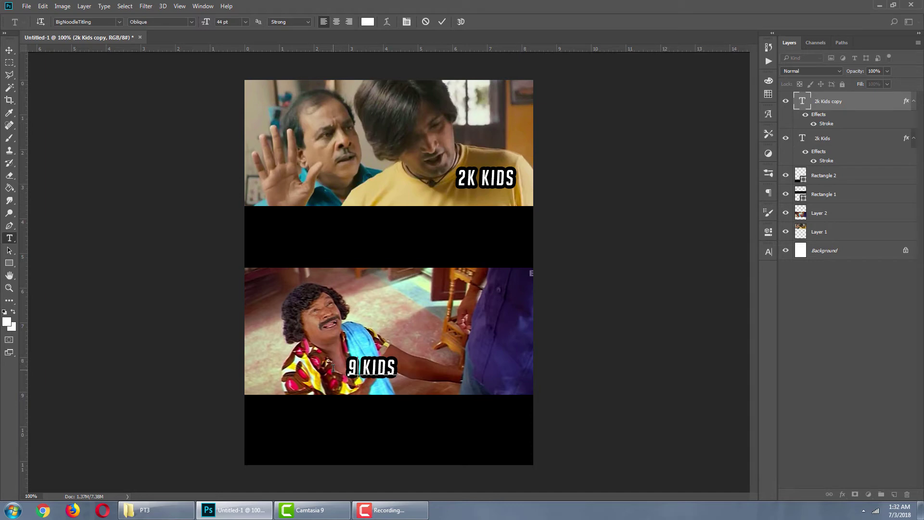
type("0's")
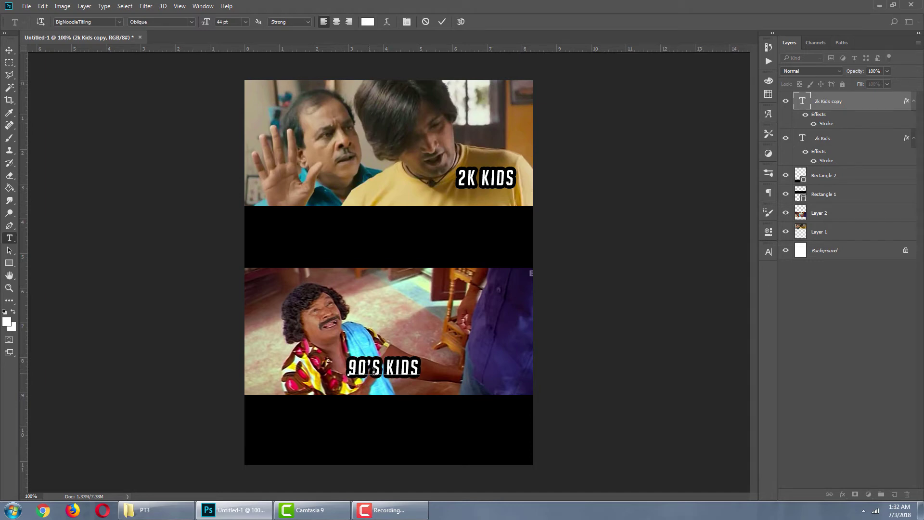
left_click(392, 367)
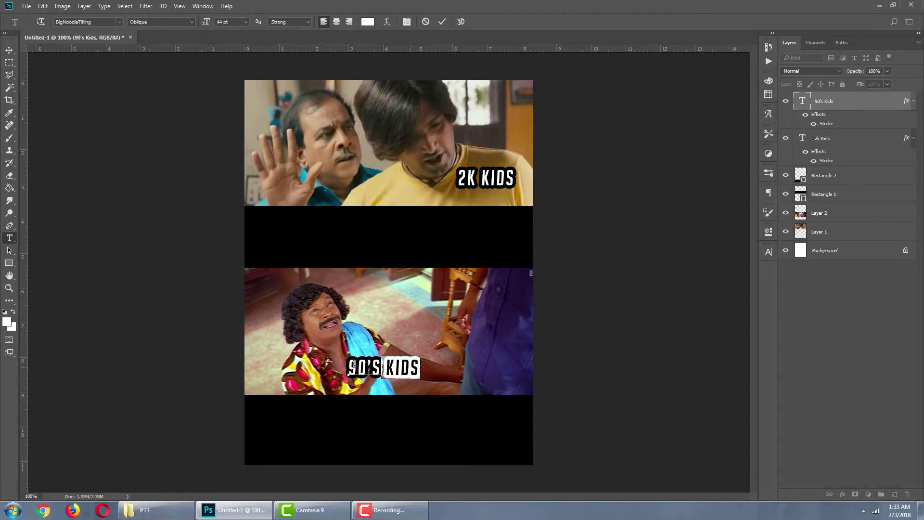
Step: Recolour the 90'S KIDS label text yellow and commit the edit
left_click_drag(419, 367, 346, 366)
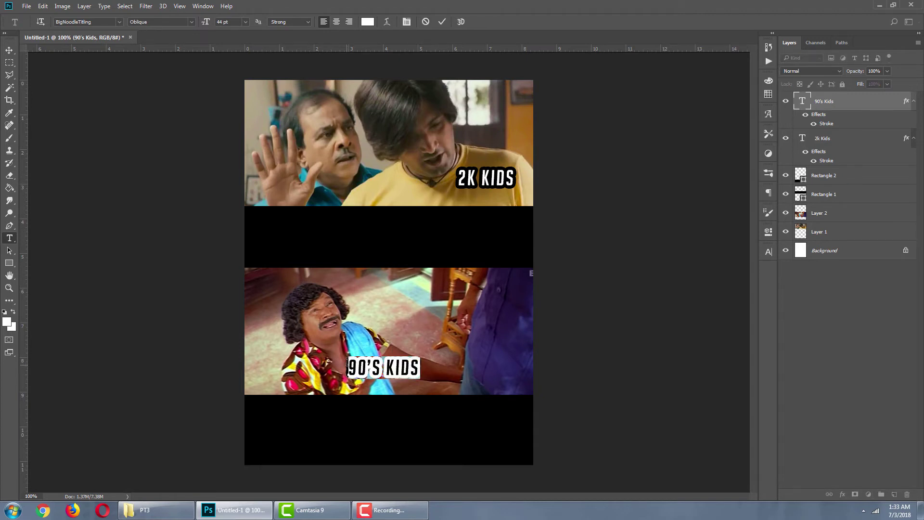
left_click(6, 321)
left_click_drag(775, 389, 776, 385)
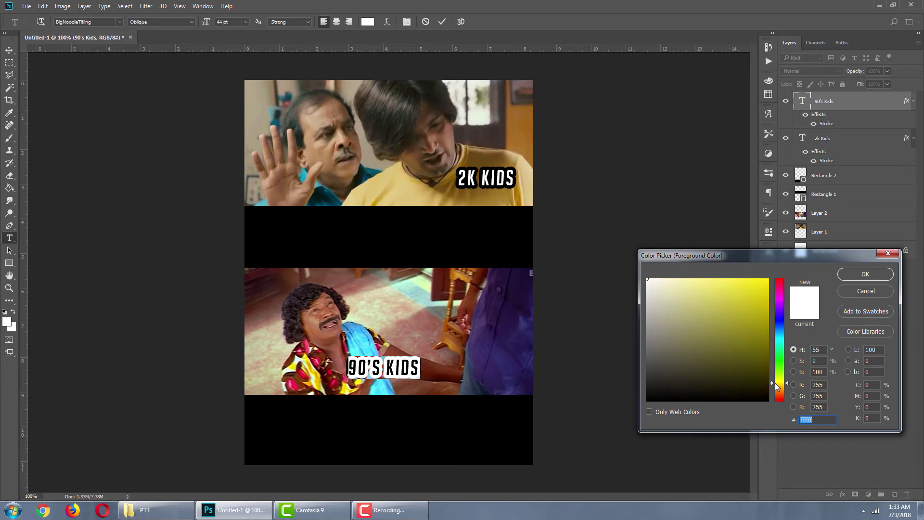
left_click(746, 295)
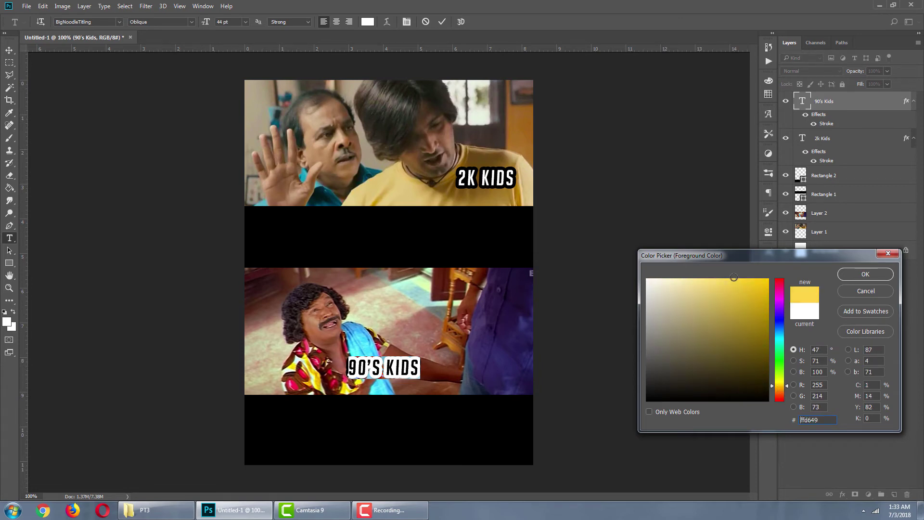
left_click(850, 275)
key("ctrl+Return")
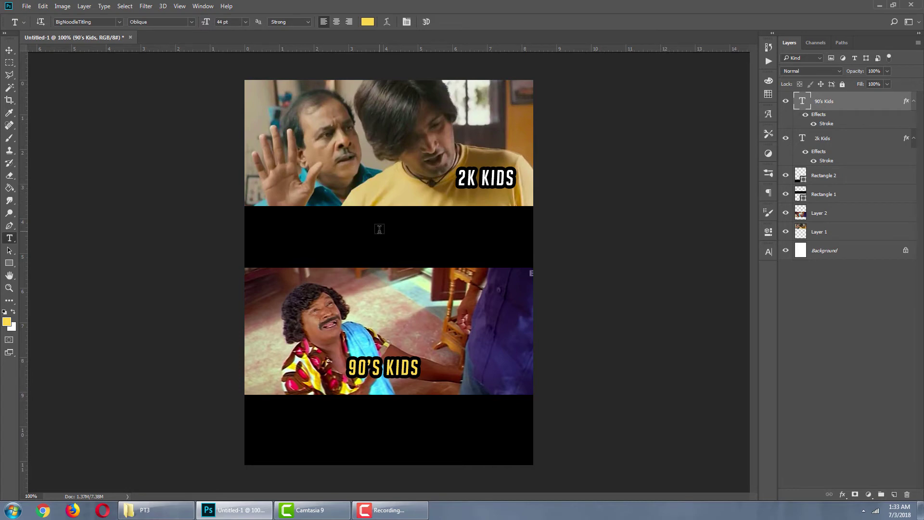
Step: Add a new empty layer and set the foreground colour to #ffffff
left_click(893, 494)
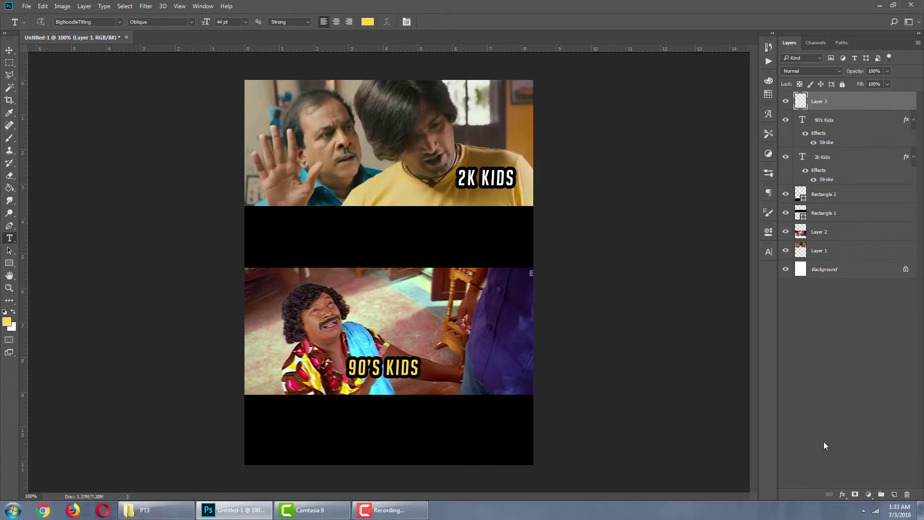
left_click(7, 322)
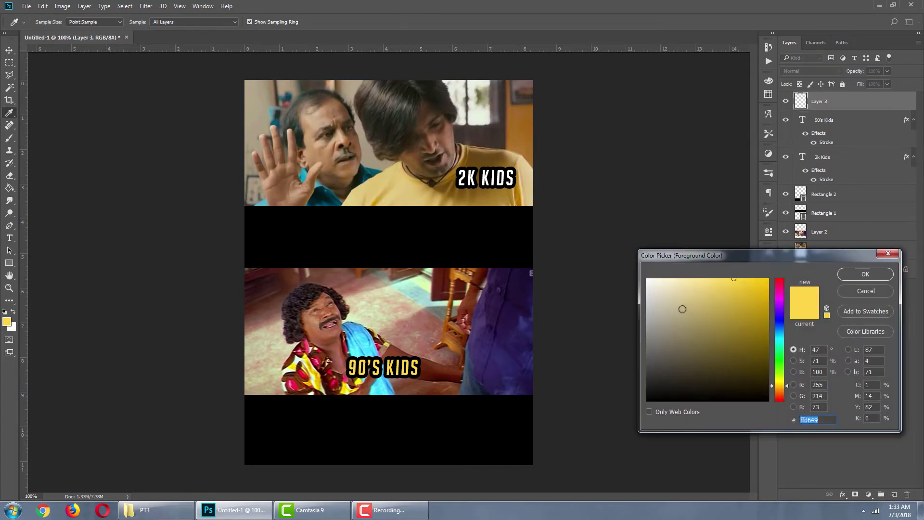
type("ffffff")
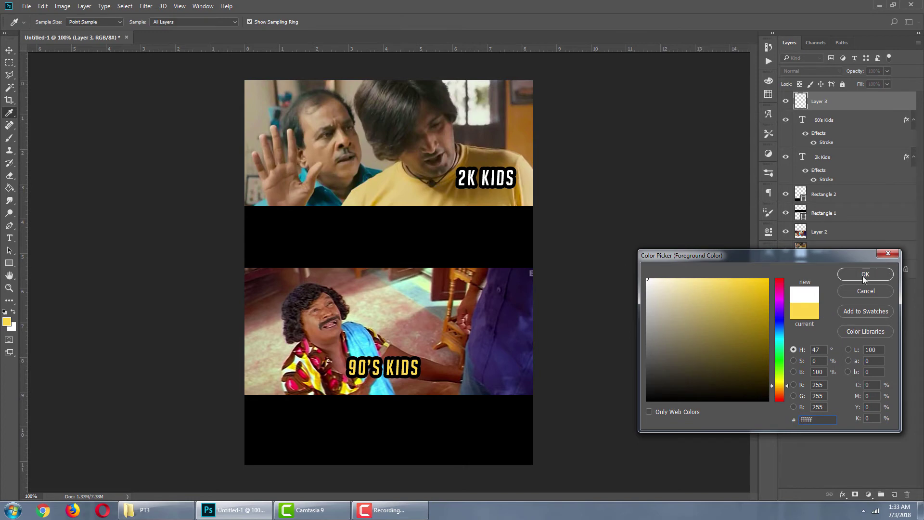
left_click(865, 273)
key("t")
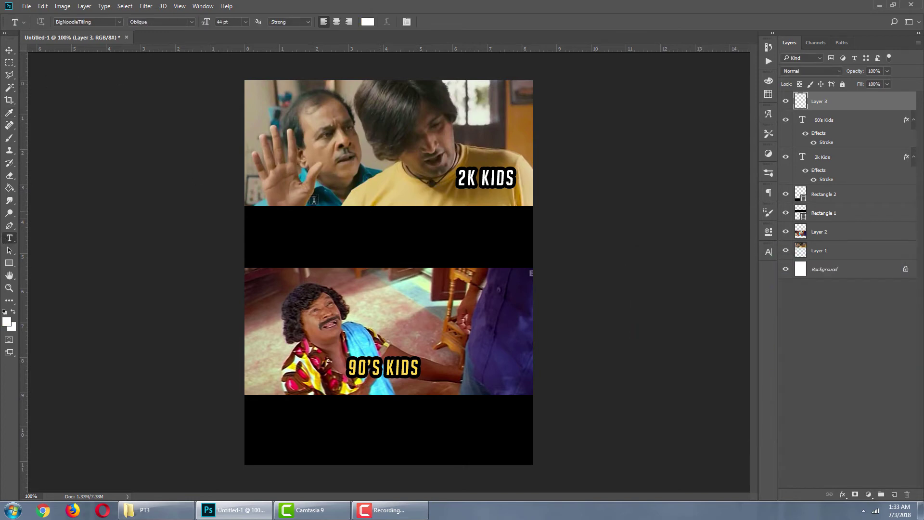
Step: Type 'DEY...DADDY PADATHUKU POGANUM / 2000 KUDU' on two lines in the middle band and centre it
left_click(272, 221)
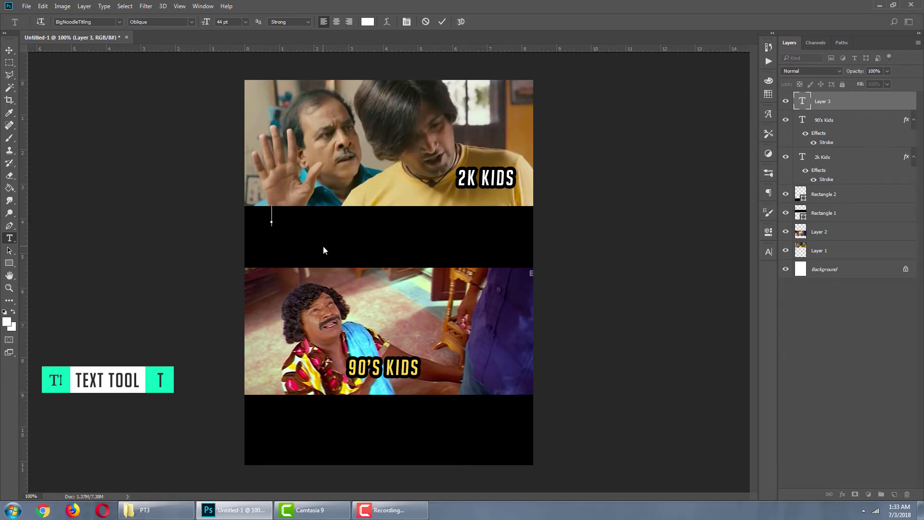
type("DEY")
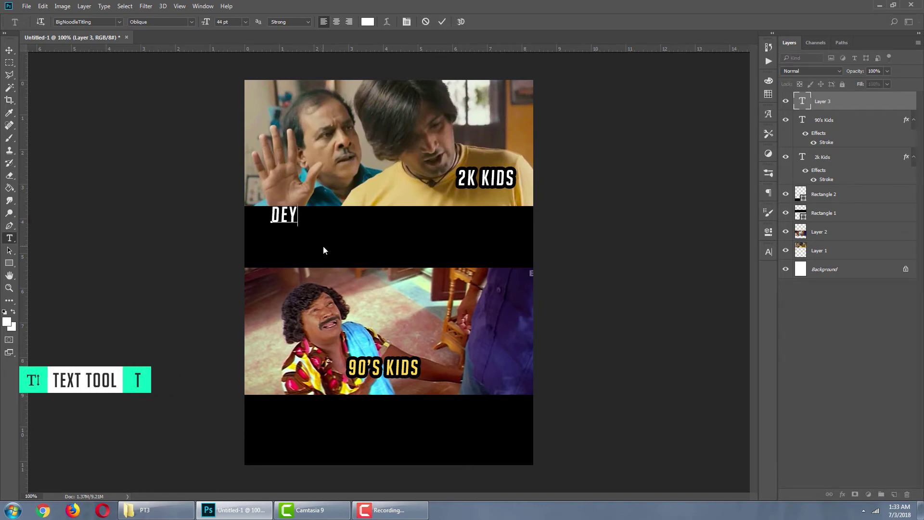
type("...")
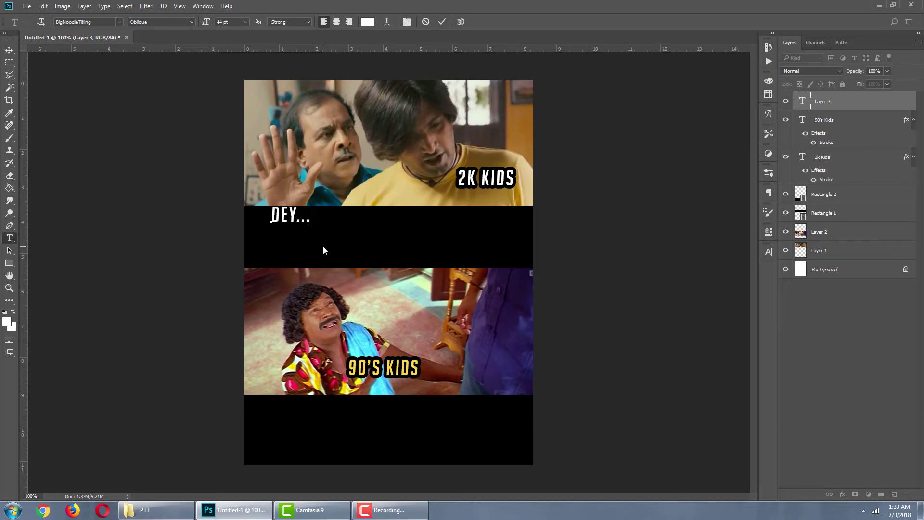
type("DA")
type("DDY ")
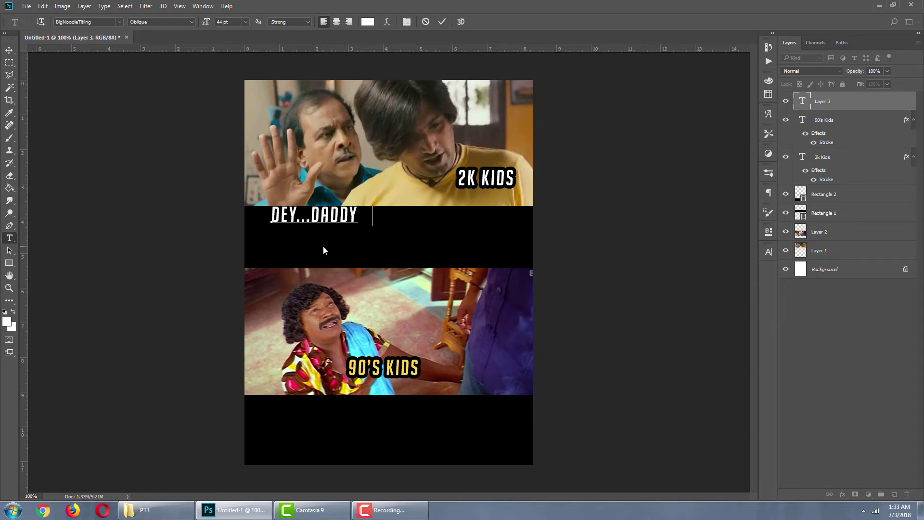
type("PADATH U")
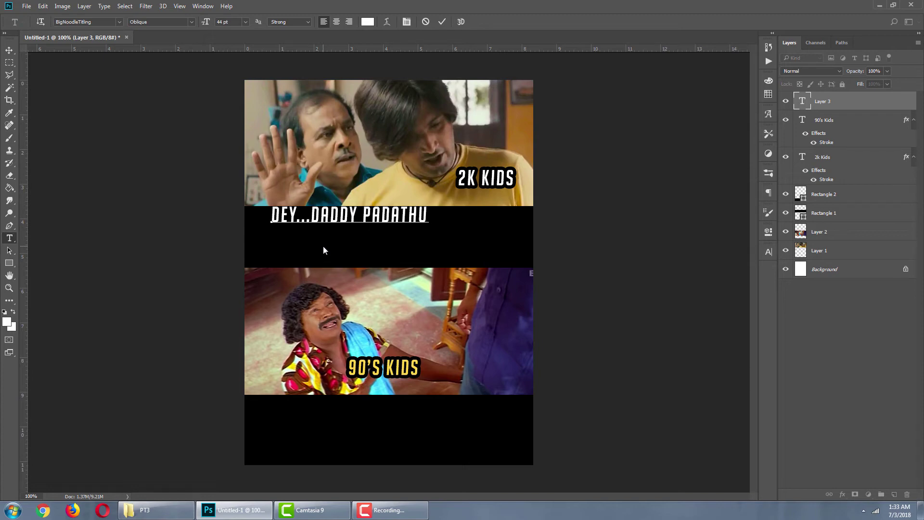
type("KU")
type("   P")
type("OGA  NUM")
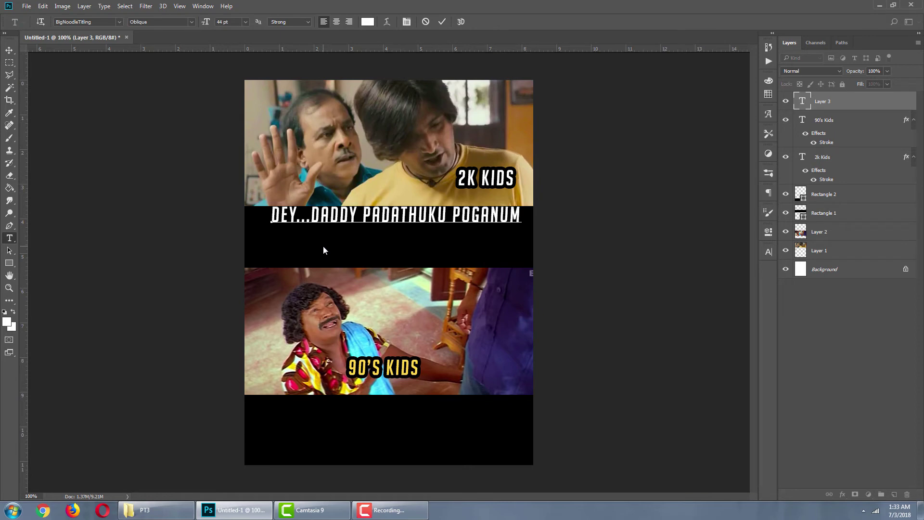
key("Return")
type("2000")
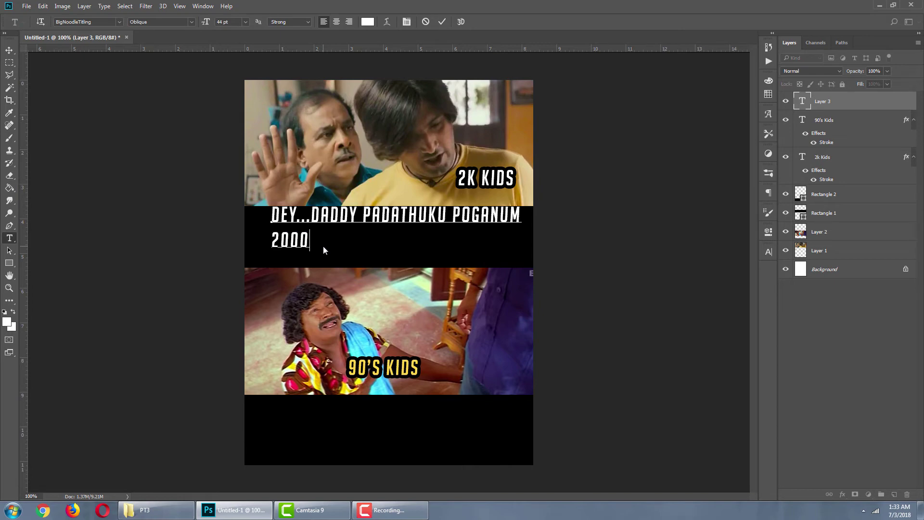
type(" KUDU")
left_click(299, 243)
left_click(280, 241)
key("Left")
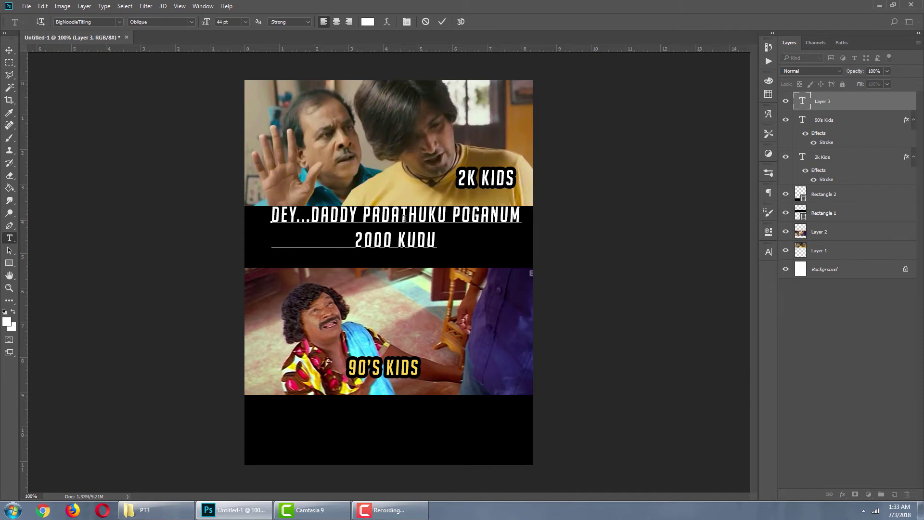
left_click(9, 50)
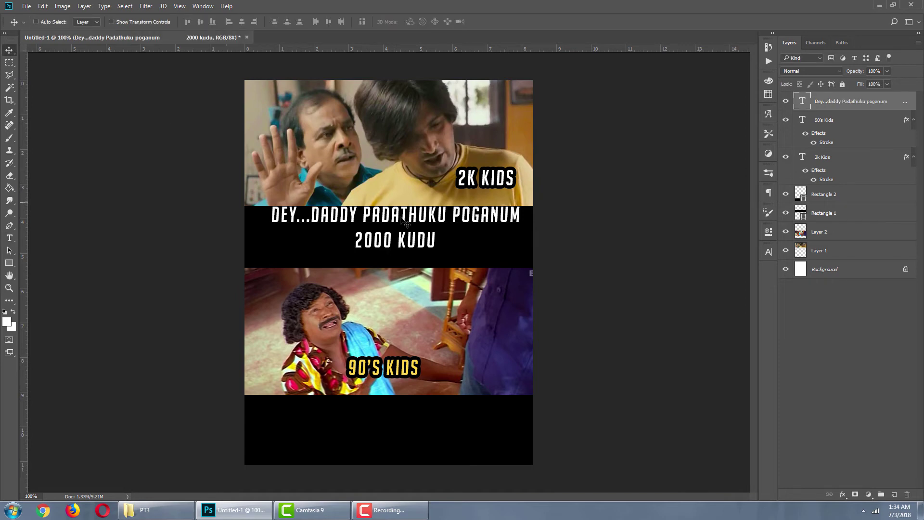
left_click_drag(404, 223, 399, 233)
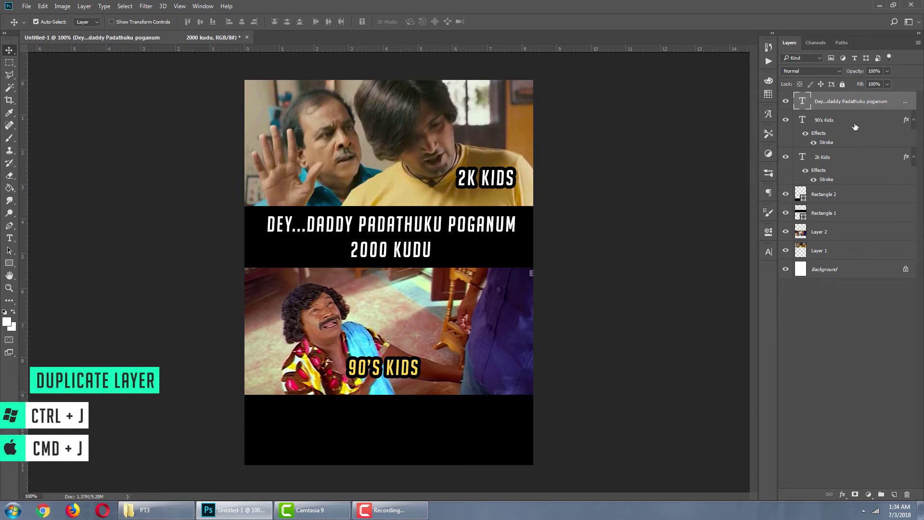
Step: Duplicate the middle caption layer and move the copy into the bottom black band
key("ctrl+j")
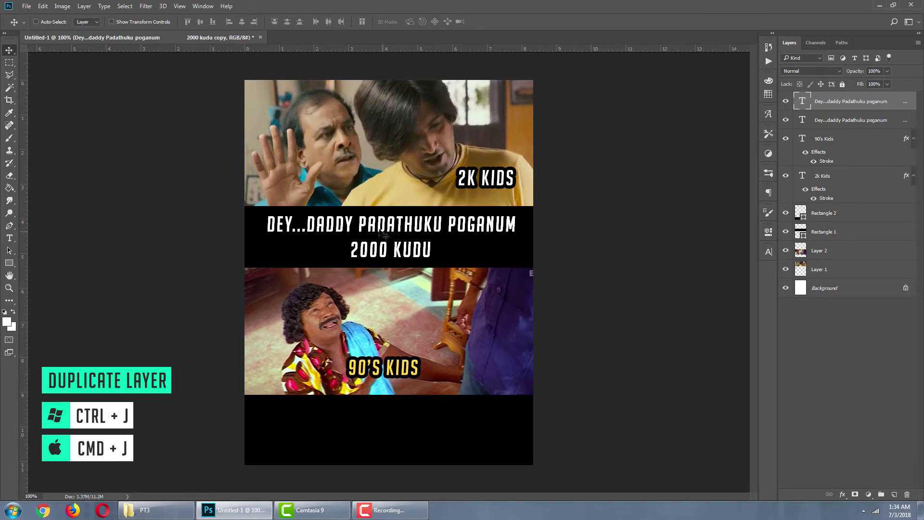
left_click_drag(380, 226, 374, 415)
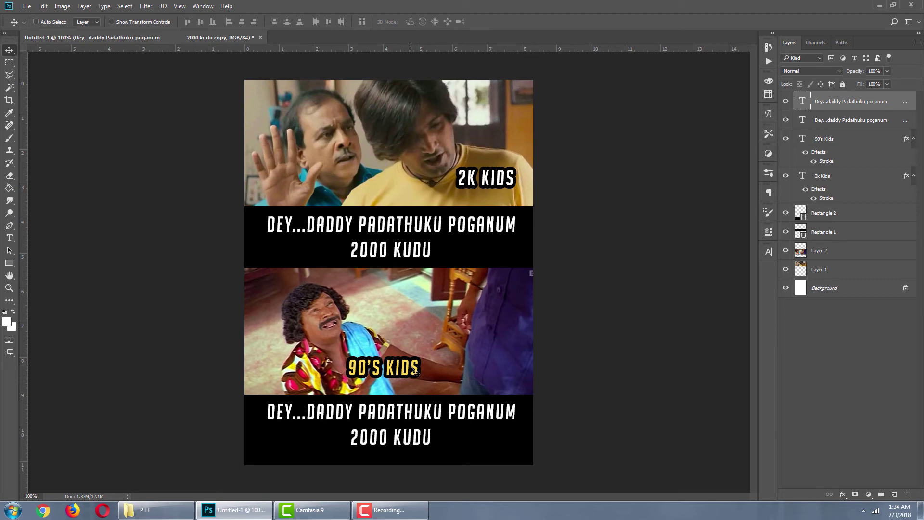
key("t")
Step: Recolour all the bottom caption copy's text yellow and commit it
left_click(389, 414)
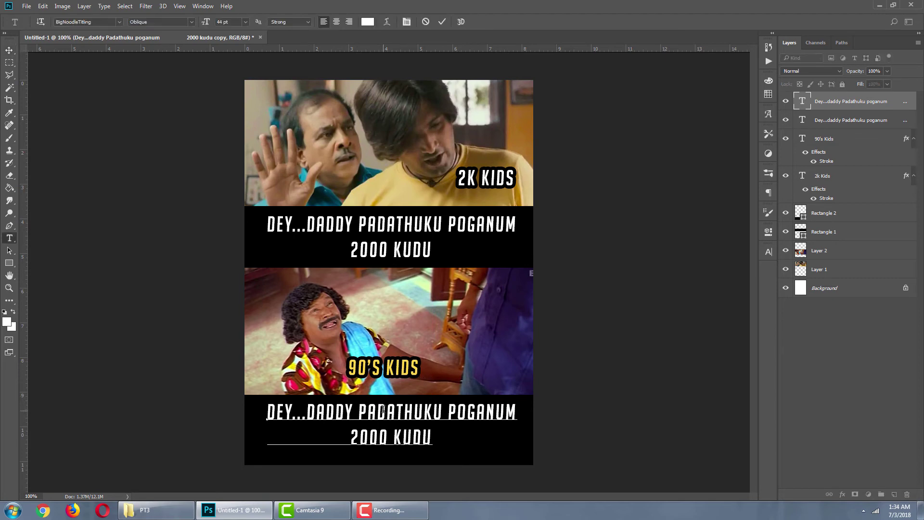
key("ctrl+a")
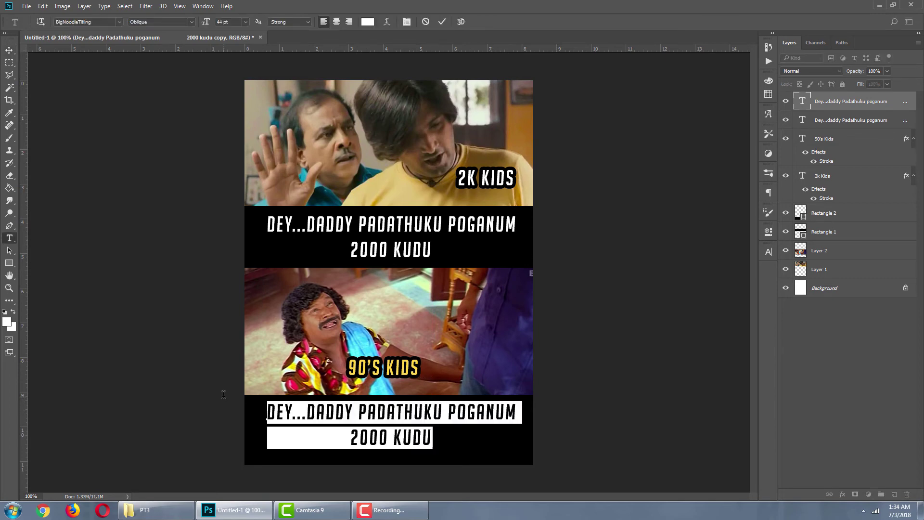
left_click(7, 322)
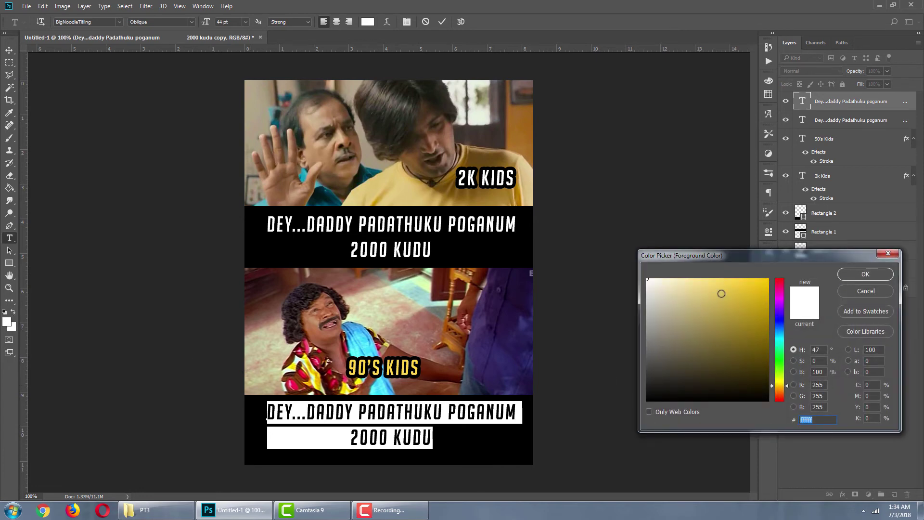
left_click(738, 278)
left_click(859, 278)
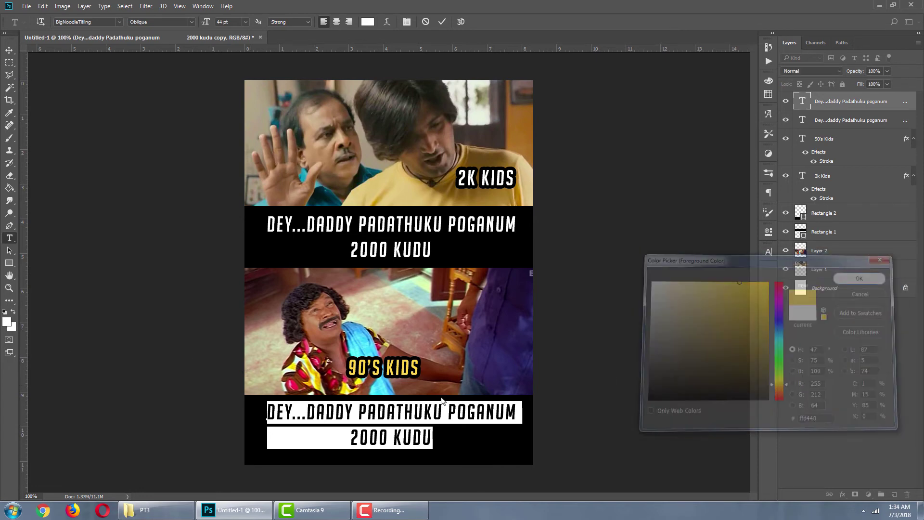
left_click(403, 412)
key("ctrl+Return")
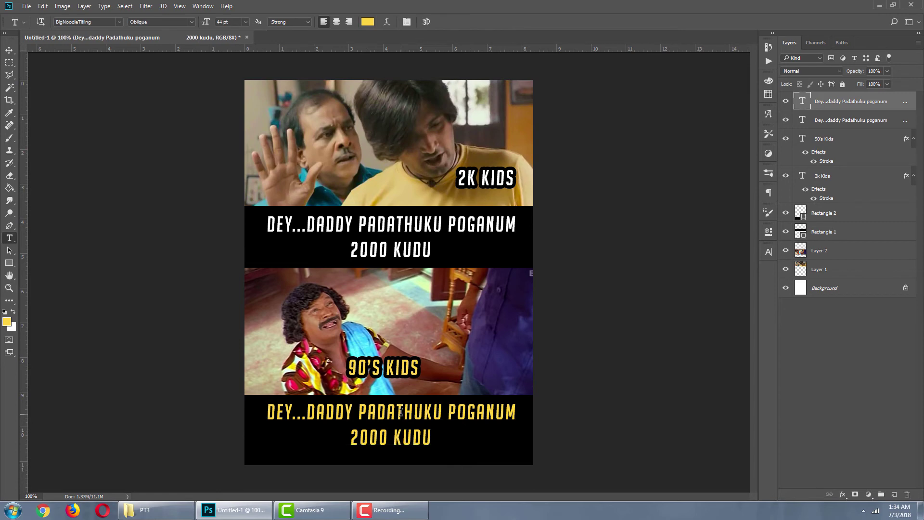
Step: Select all of the copied caption text and delete it
left_click(401, 411)
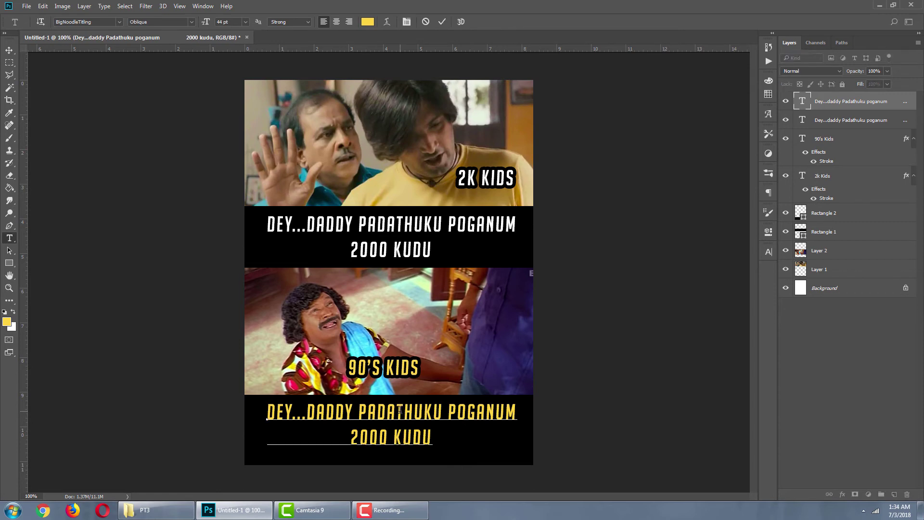
key("ctrl+a")
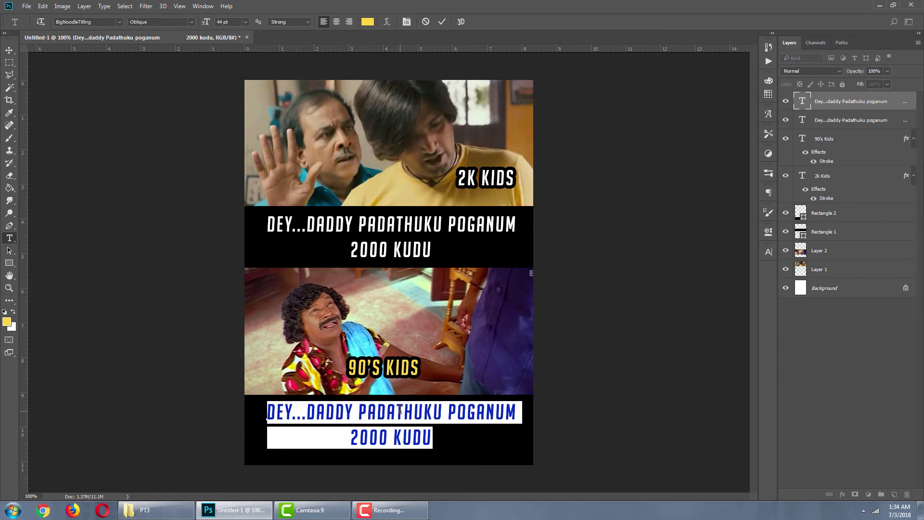
key("BackSpace")
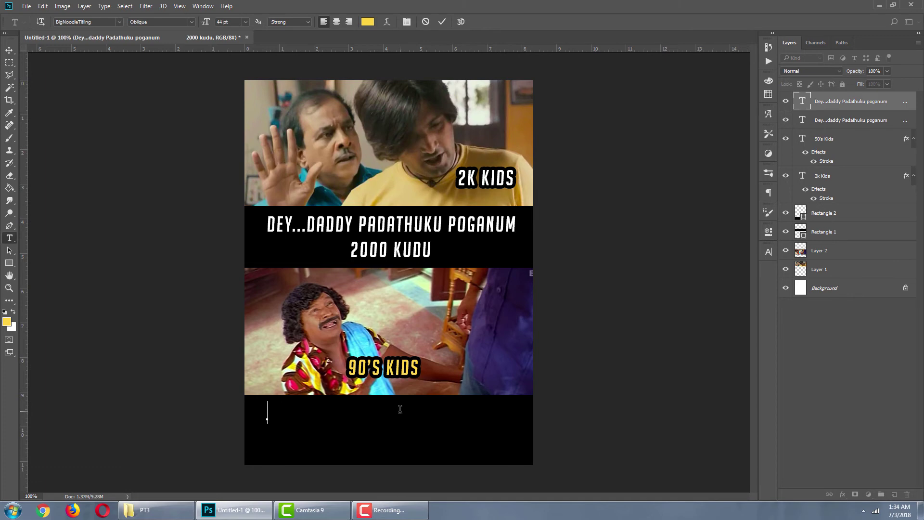
Step: Type 'APPA..BUGGLE GUM VANGA 1 RUBA / KUDINGA PA PLSE' on two lines and nudge it lower
type("APPA")
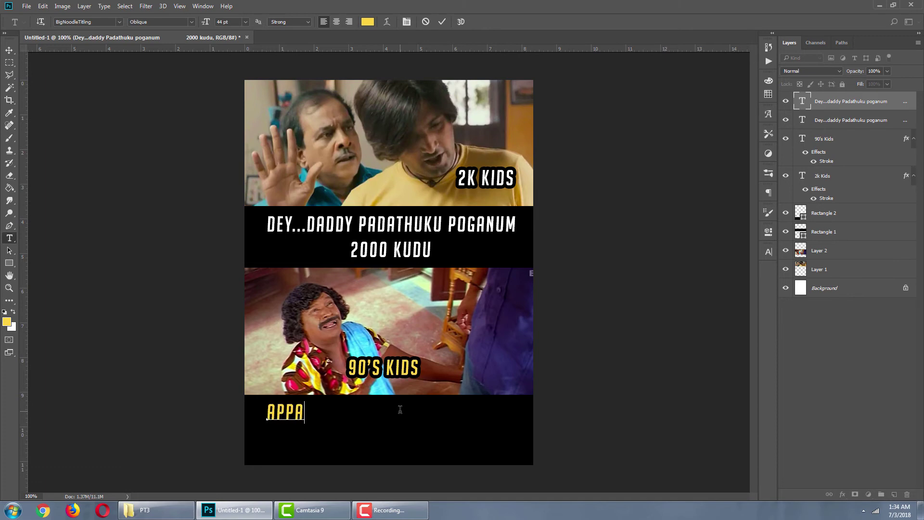
type("..BU")
type("GGLE GU")
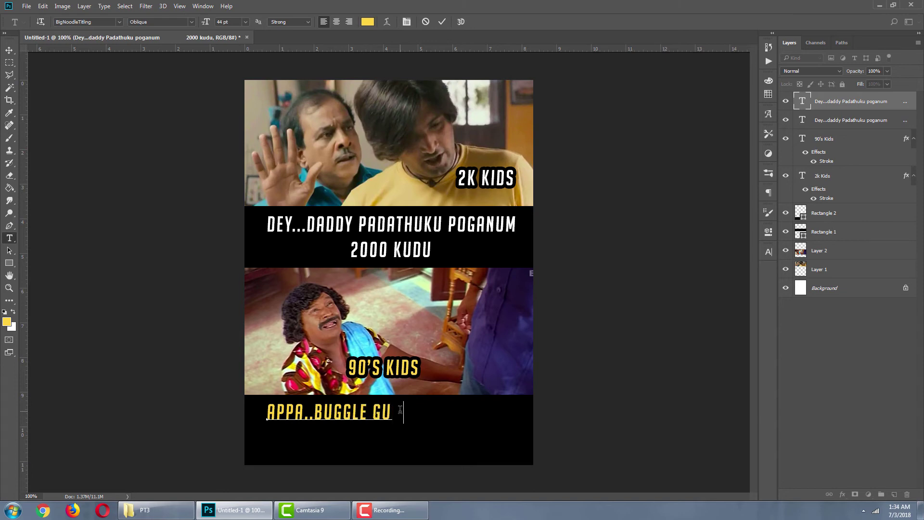
type("M ")
type("VANGA ")
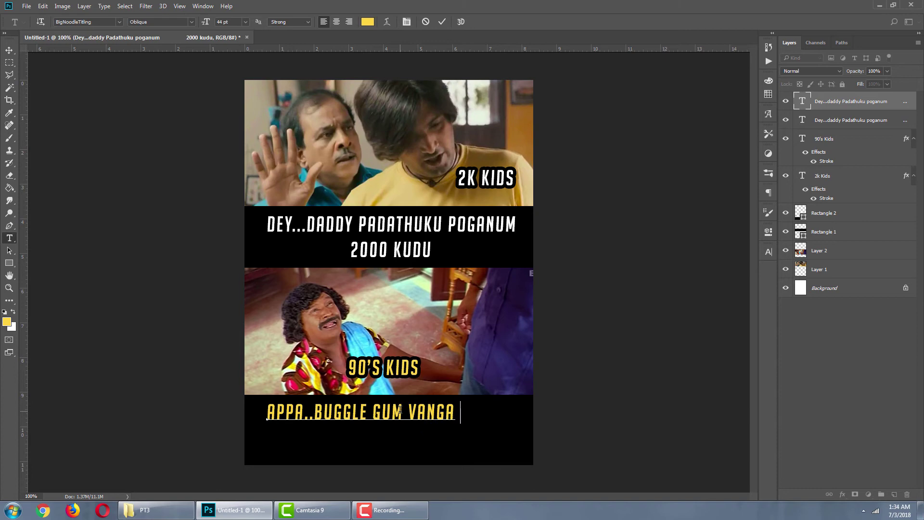
type("1 R")
type("UBA K")
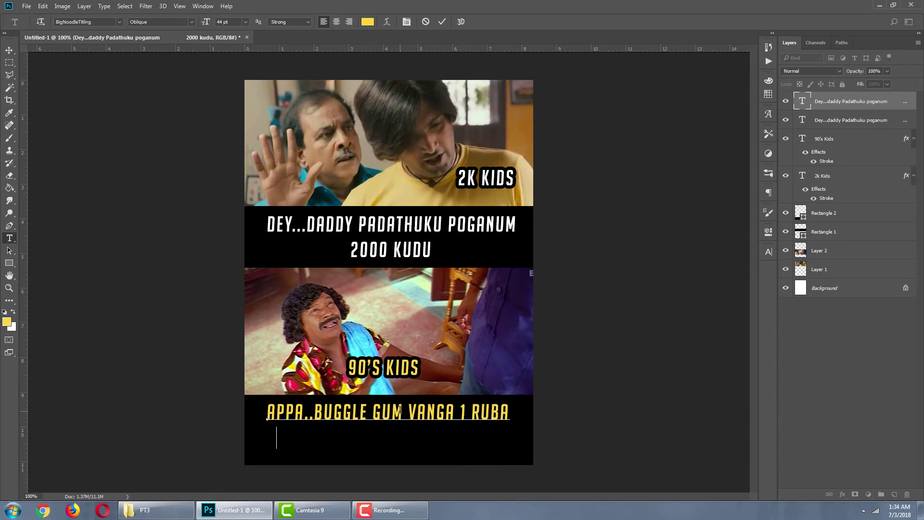
type("UDINGA ")
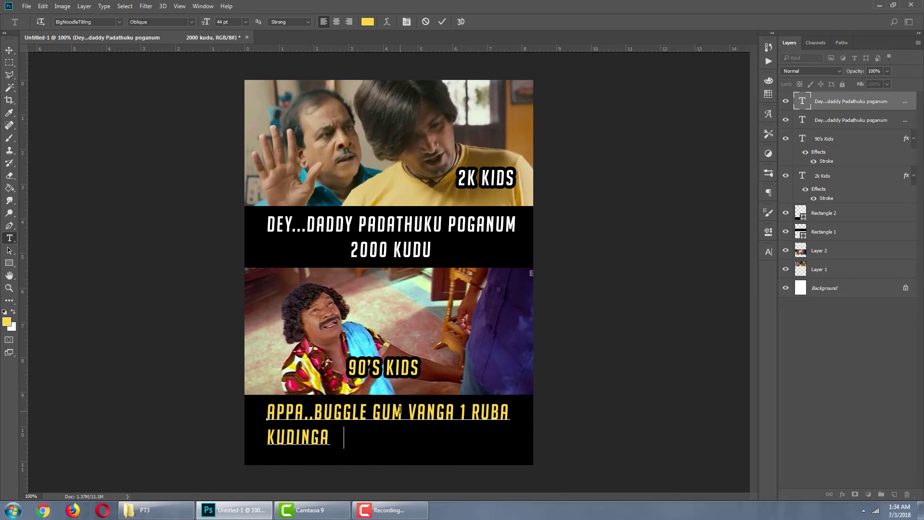
type("PA PLSE")
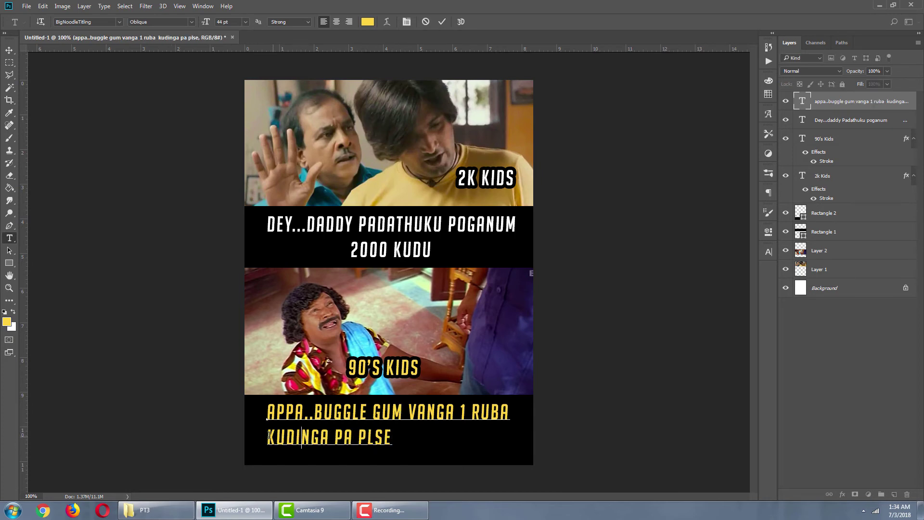
left_click(269, 437)
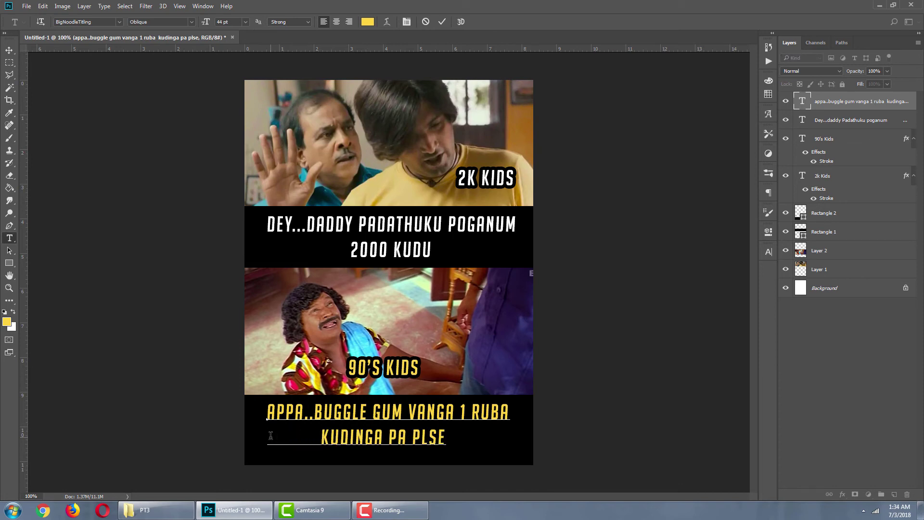
key("Up")
left_click(12, 50)
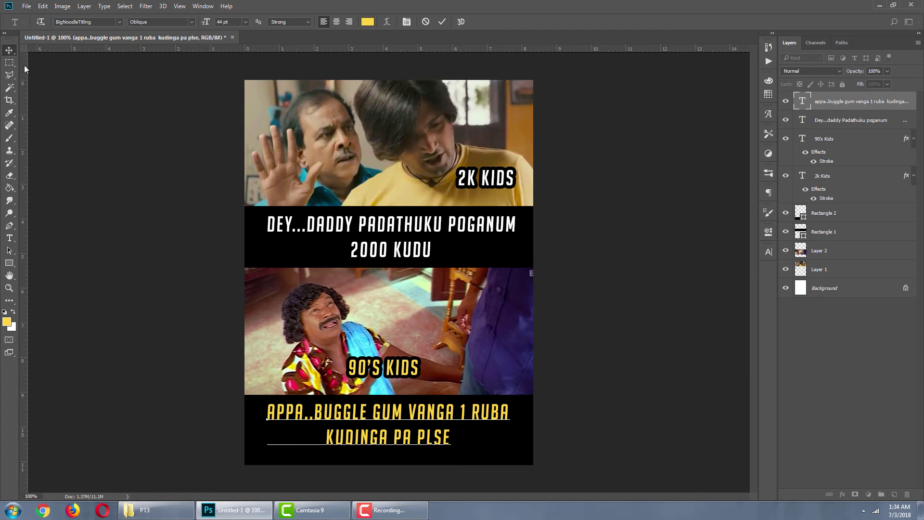
left_click_drag(411, 416, 411, 422)
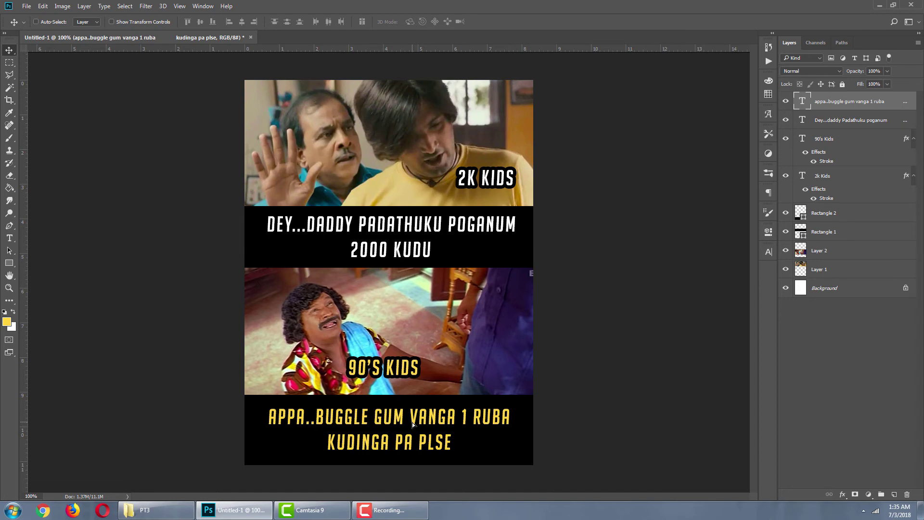
Step: Add a new top layer, fill it with the yellow foreground, and set Fill to 0%
left_click(895, 494)
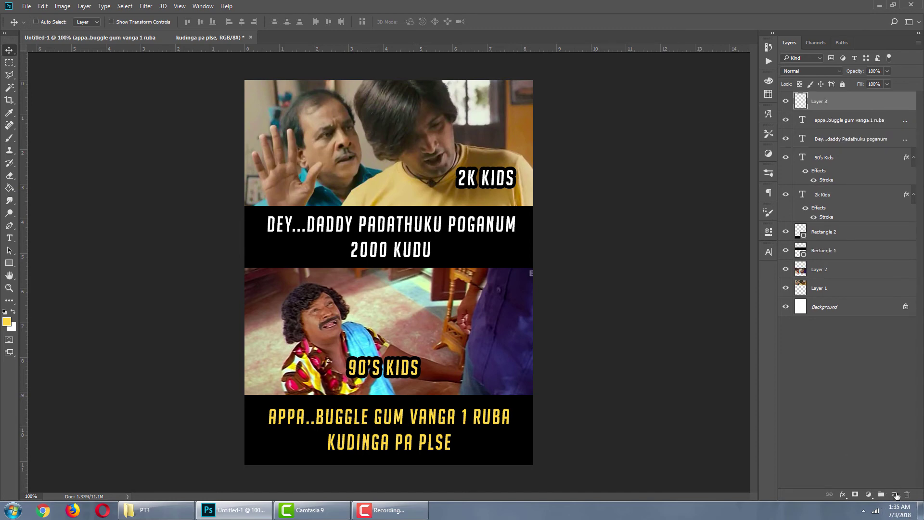
left_click(6, 321)
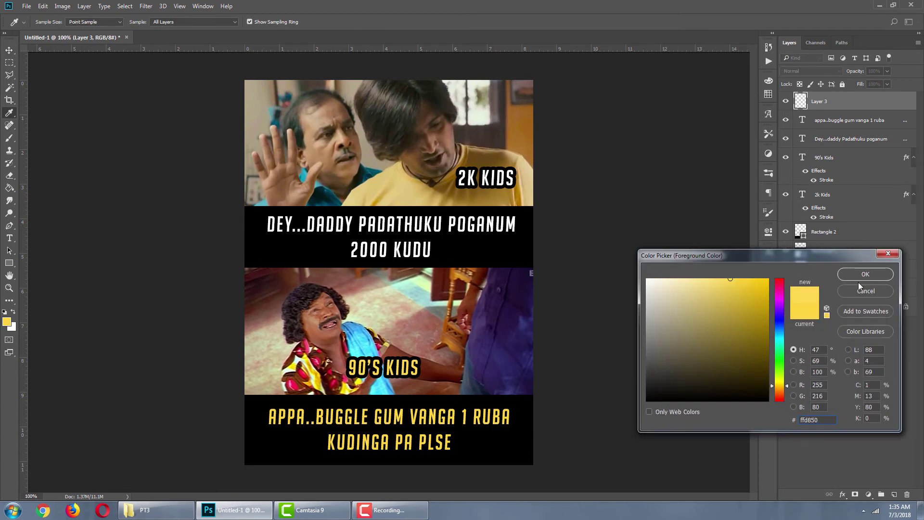
left_click(864, 273)
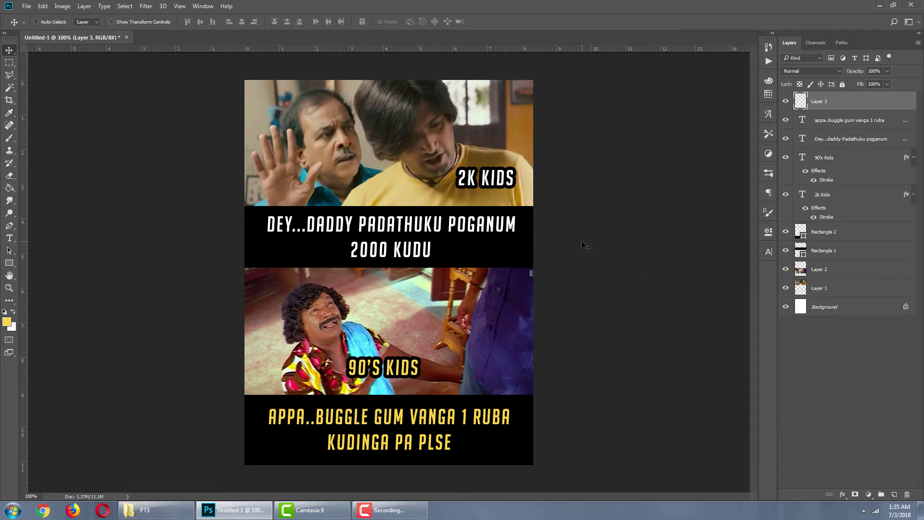
key("alt+BackSpace")
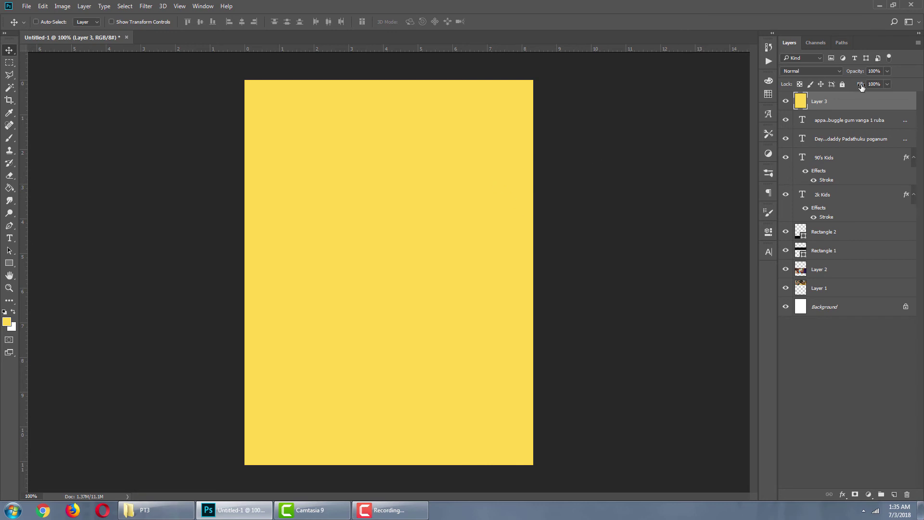
left_click_drag(862, 85, 752, 84)
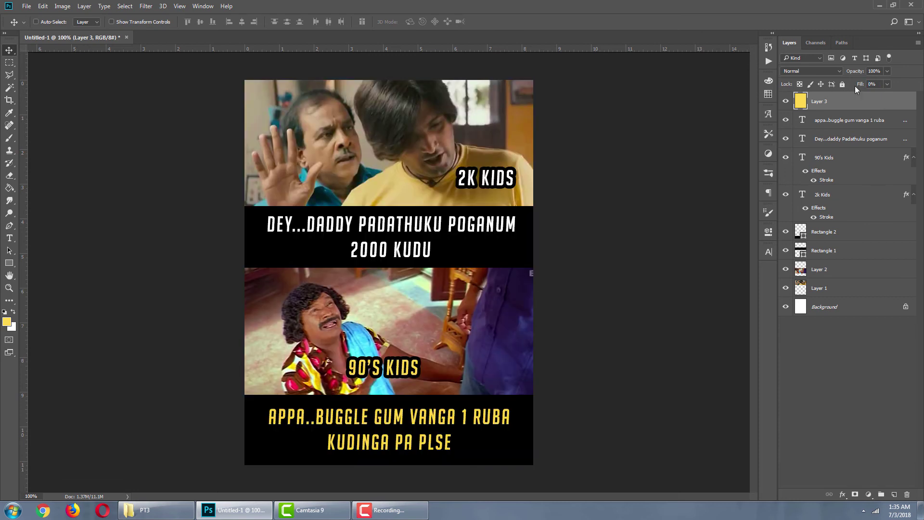
Step: Give Layer 3 a 4 px #ffffff Stroke positioned Inside through Blending Options
right_click(823, 101)
left_click(739, 52)
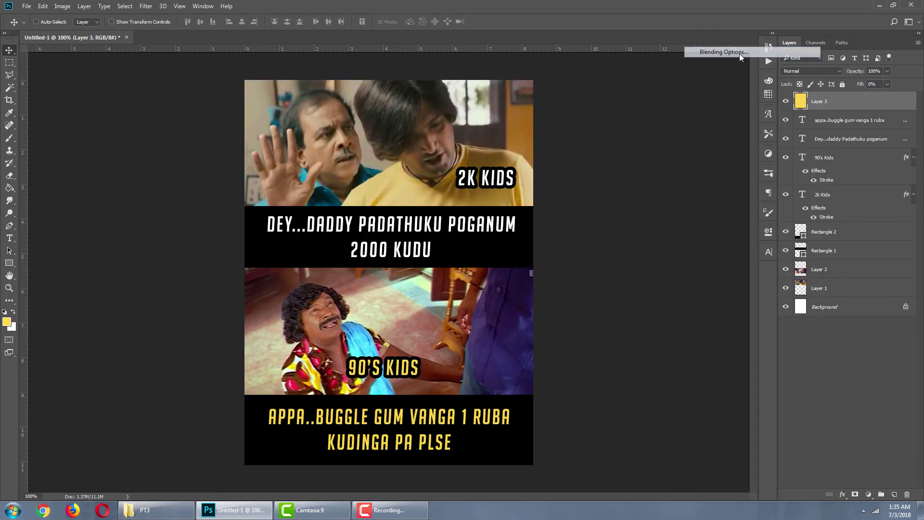
left_click(568, 183)
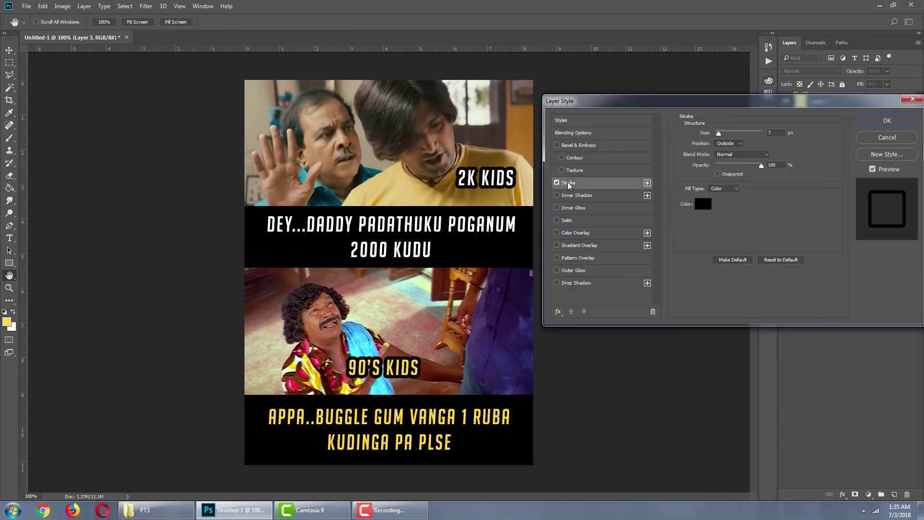
left_click(724, 143)
left_click(725, 158)
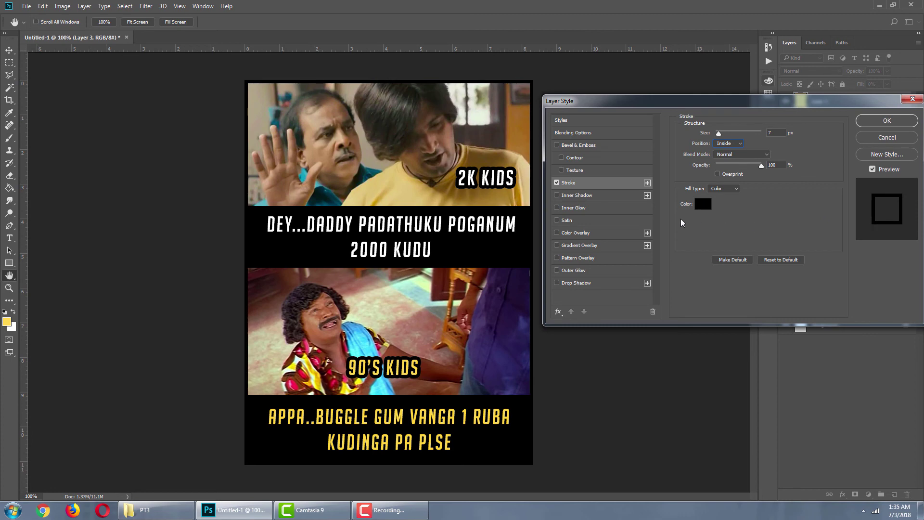
left_click(702, 204)
type("ffffff")
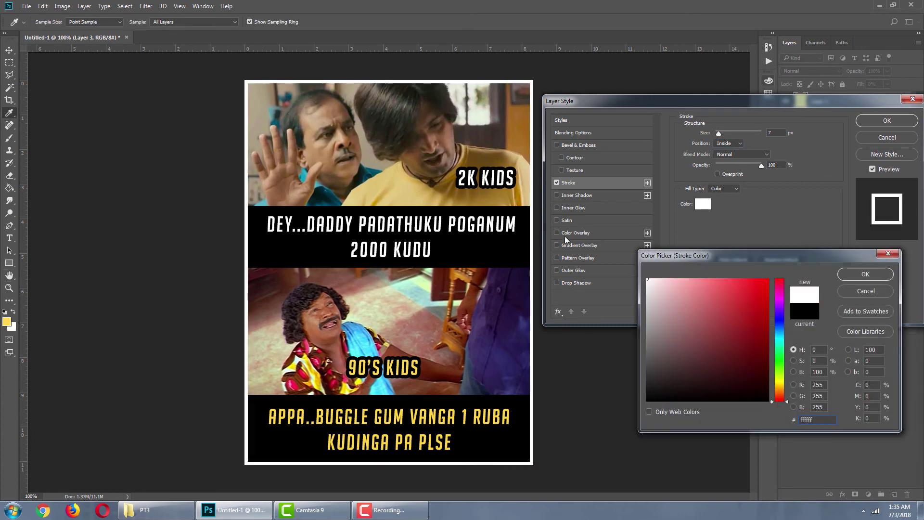
left_click(865, 274)
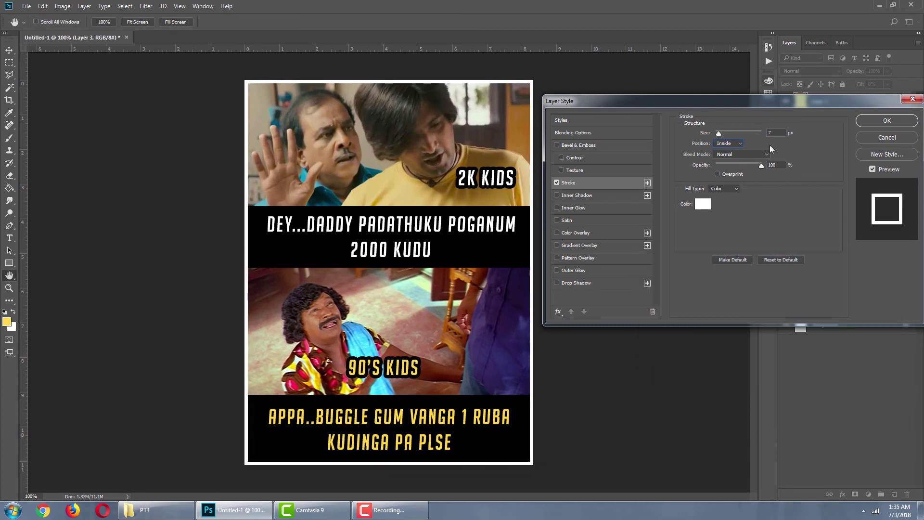
left_click_drag(720, 138, 717, 136)
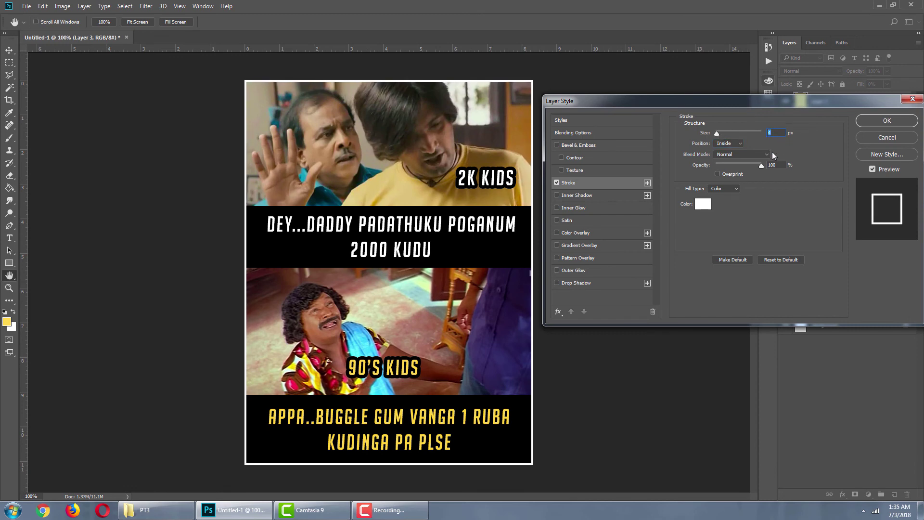
left_click(895, 120)
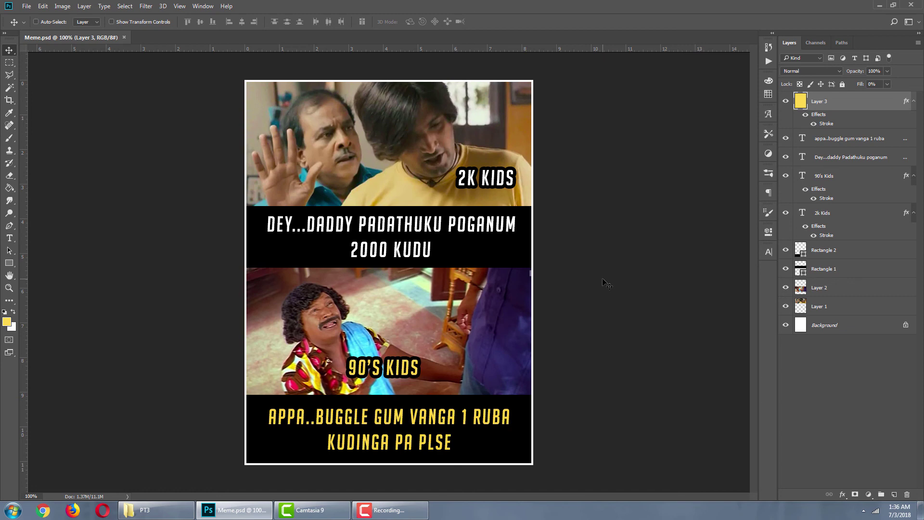
Step: Save a copy of the meme as a JPEG named 'Meme 1'
left_click(27, 6)
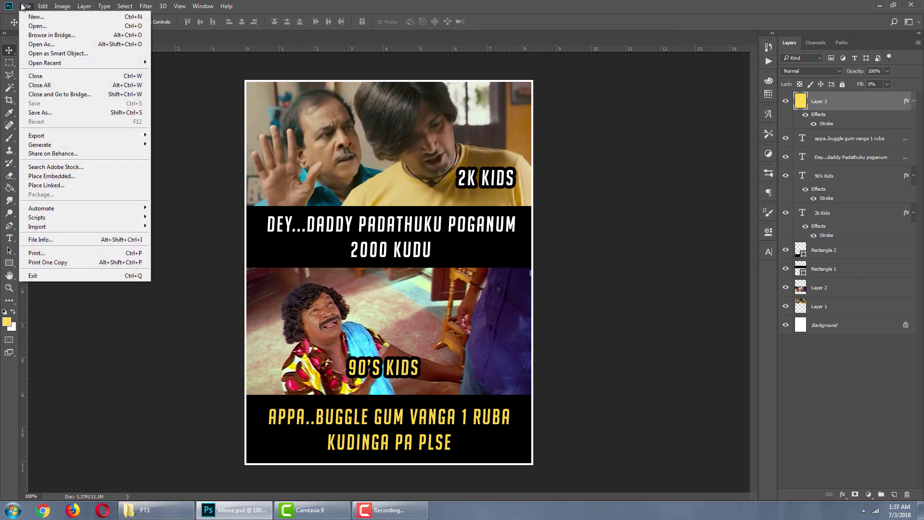
left_click(41, 114)
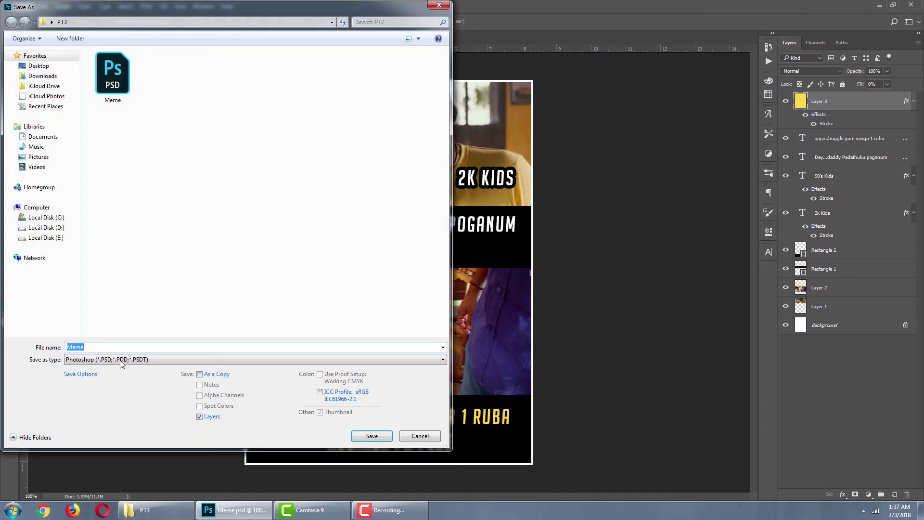
left_click(120, 361)
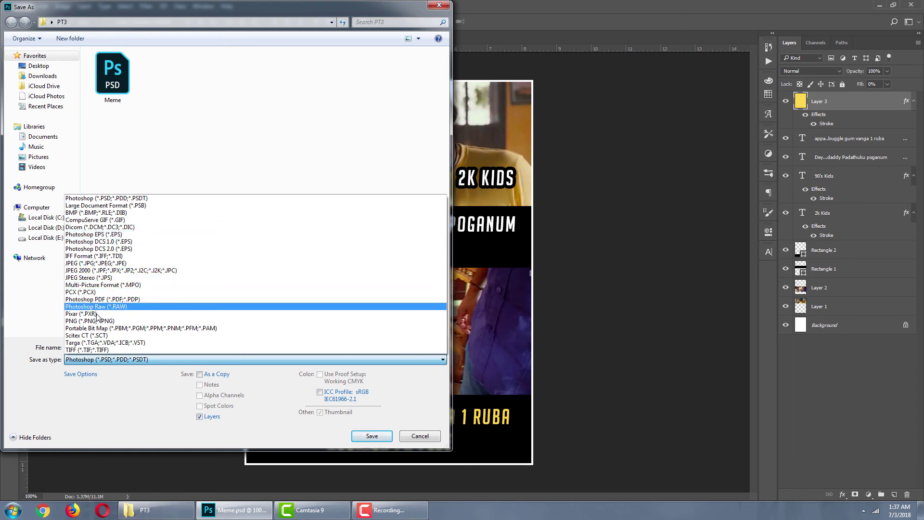
left_click(96, 263)
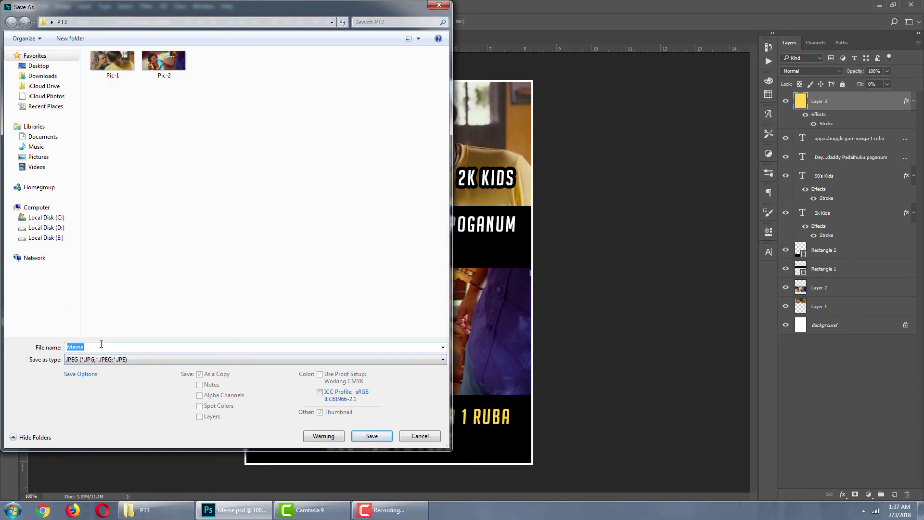
type("Meme 1")
key("Return")
key("Return")
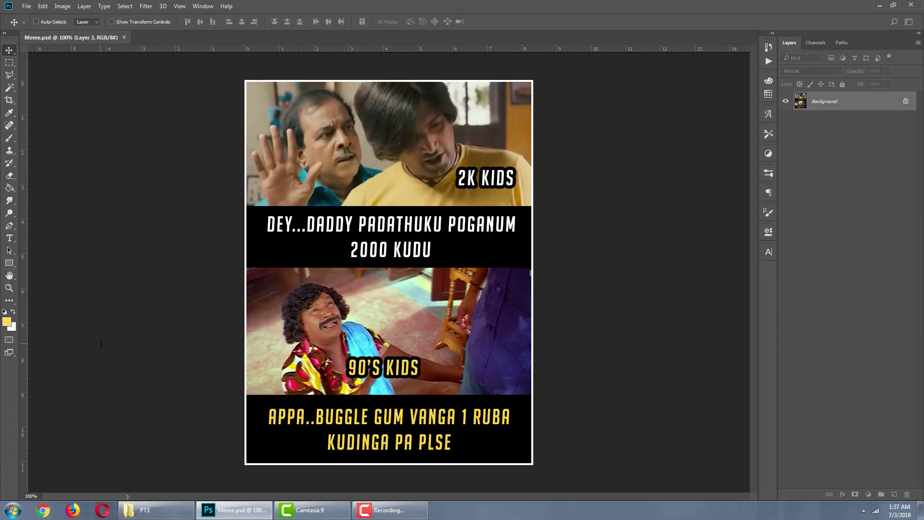